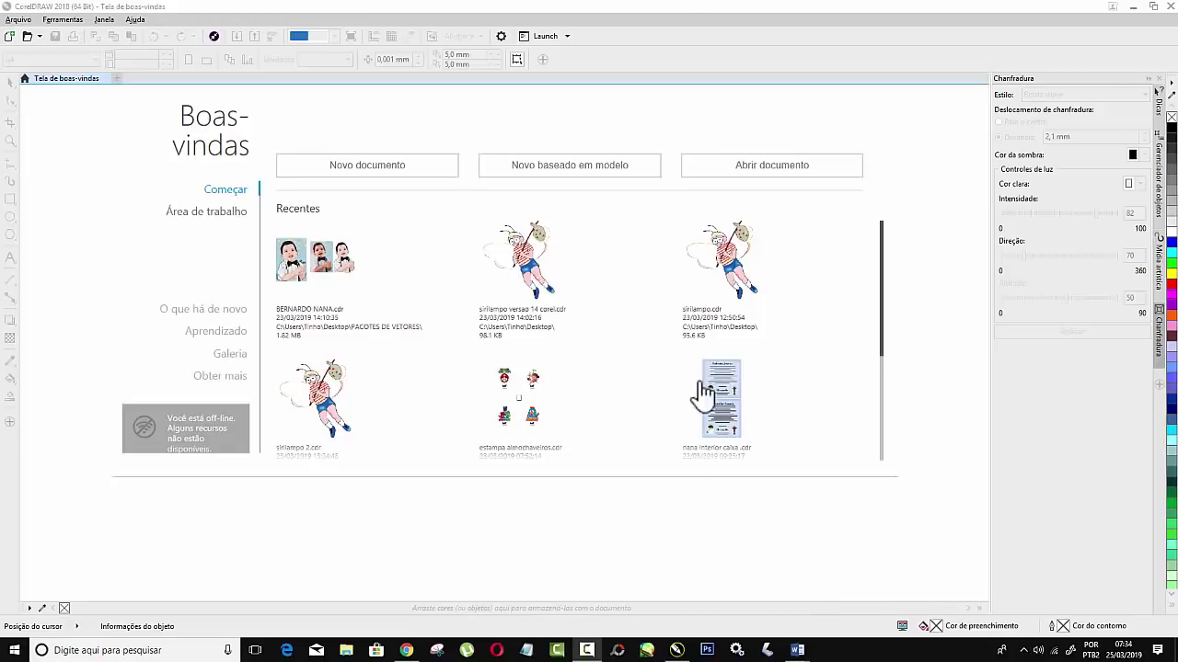
Start a new document with the A3 page size and centimetres as its unit.
click(372, 181)
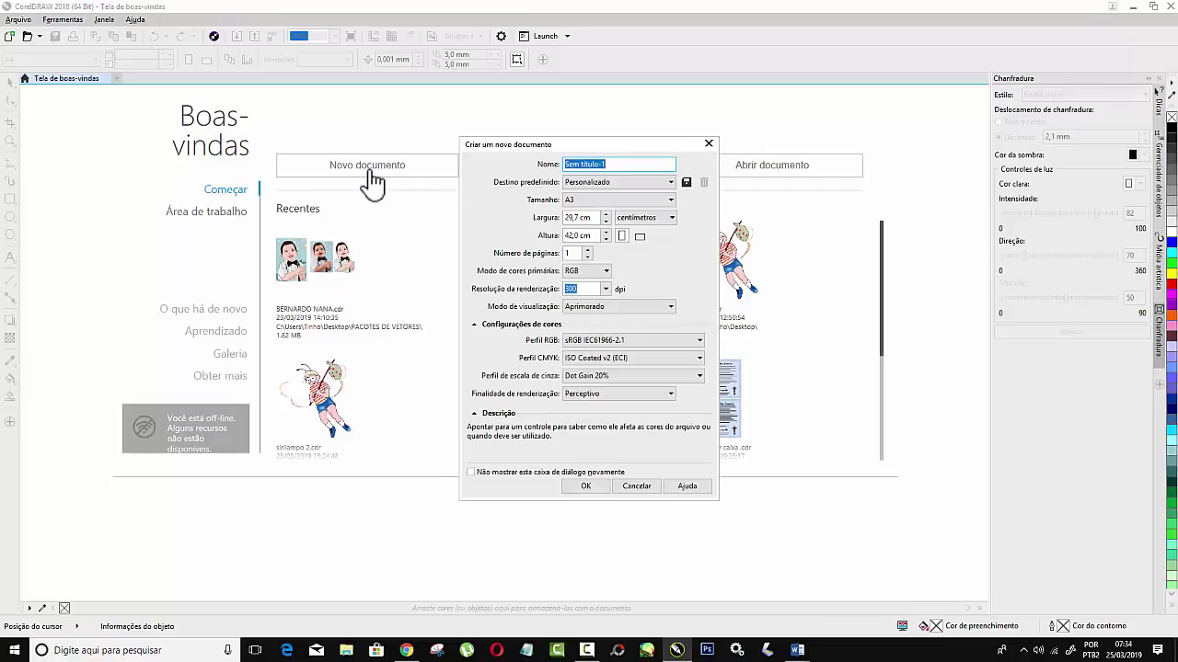
click(668, 199)
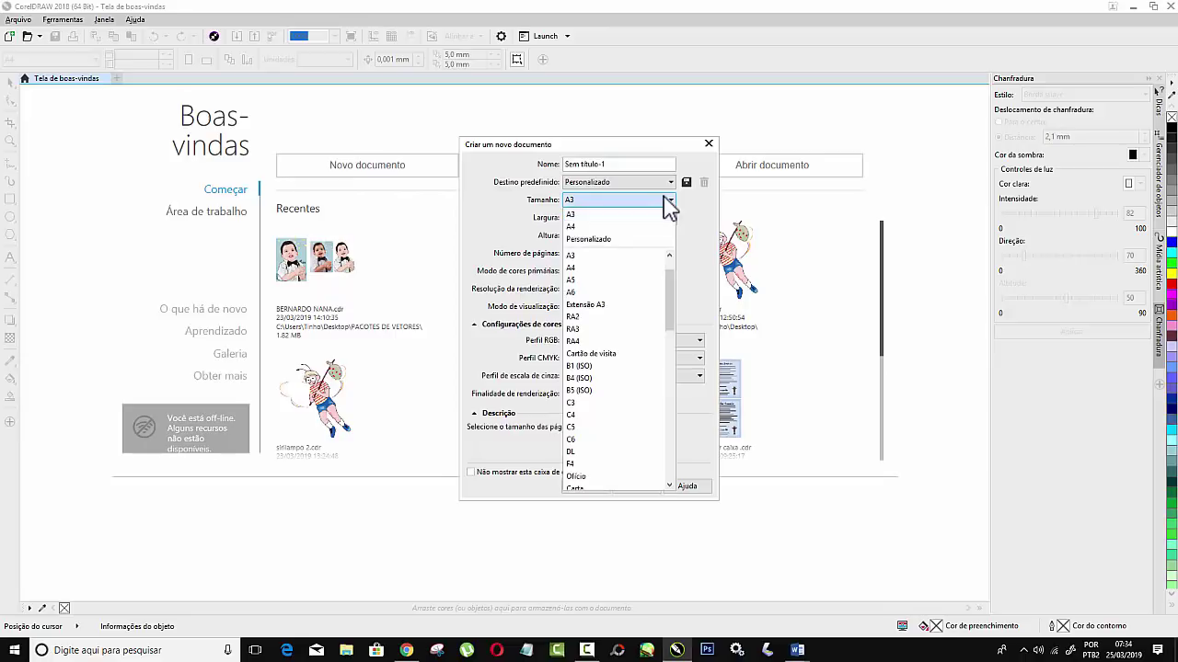
click(582, 219)
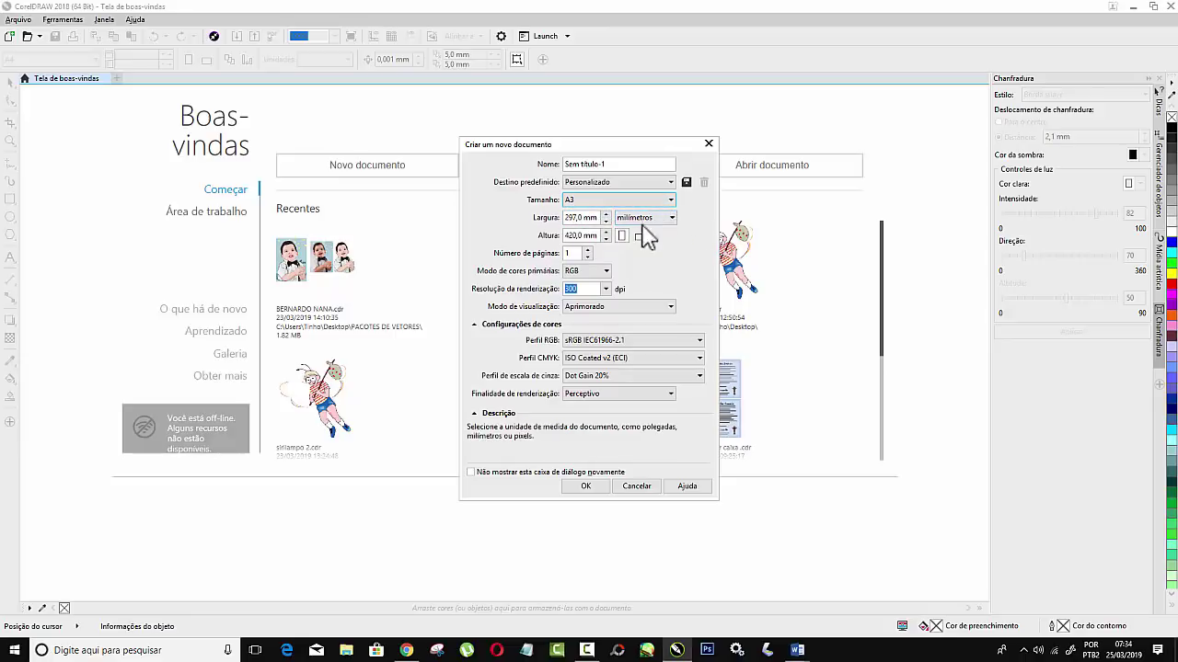
click(673, 221)
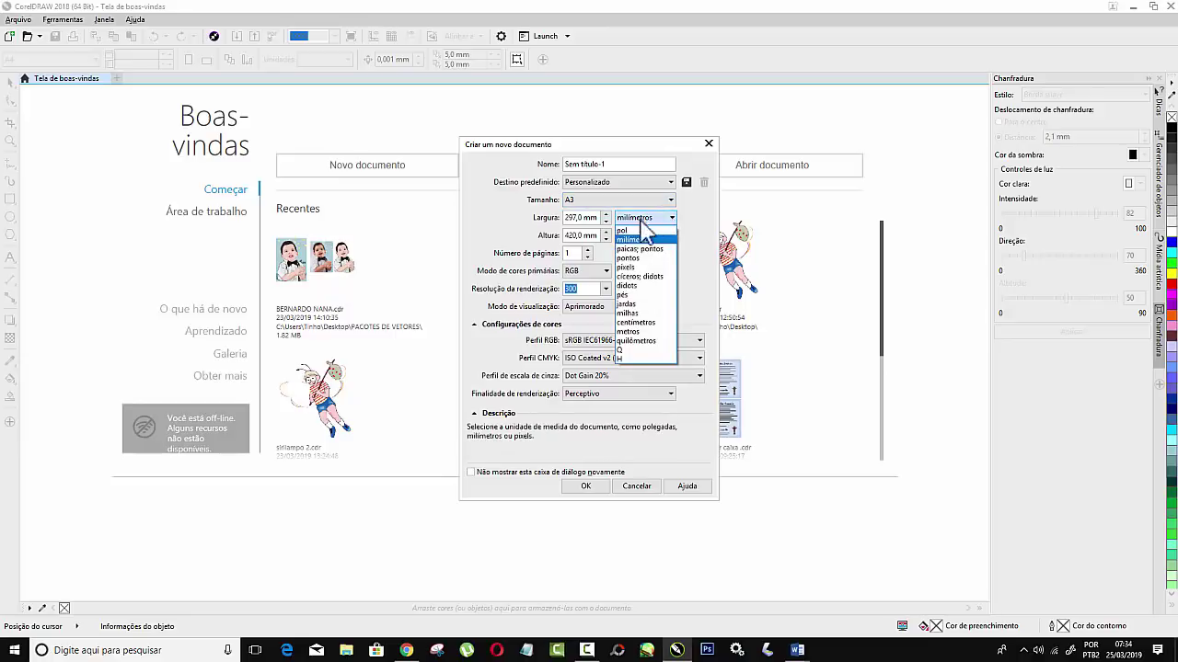
click(636, 322)
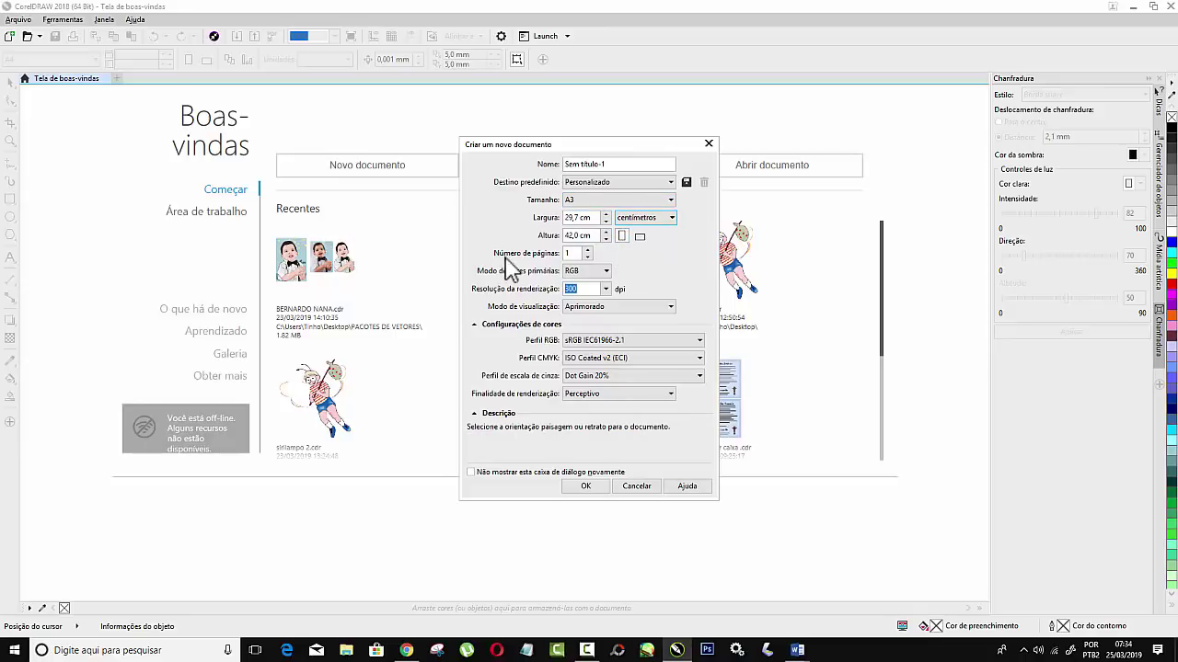
Keep RGB as primary colour mode, 300 dpi rendering resolution and the Aprimorado view mode, and create the document.
click(603, 272)
click(648, 291)
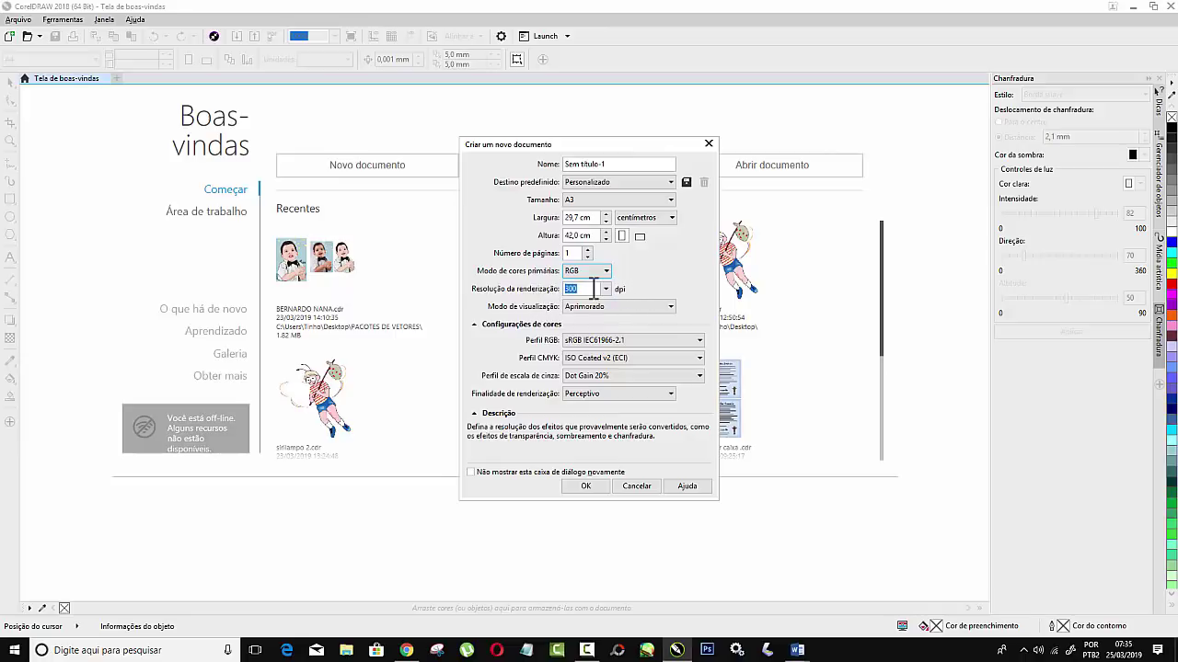
click(669, 309)
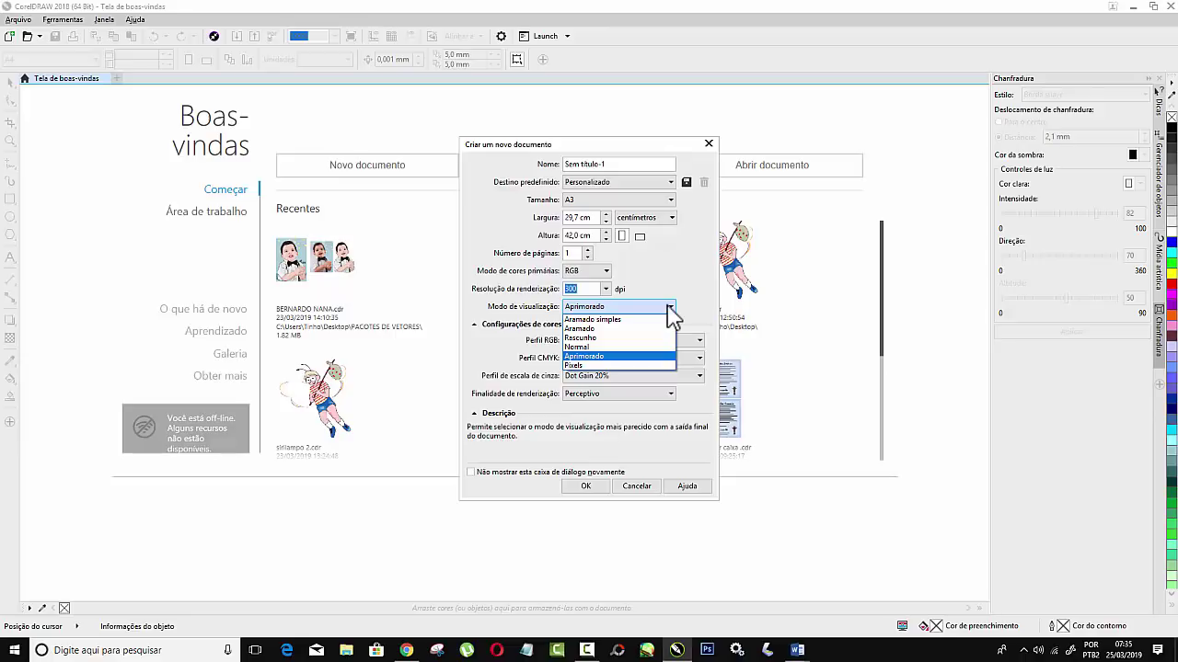
click(639, 357)
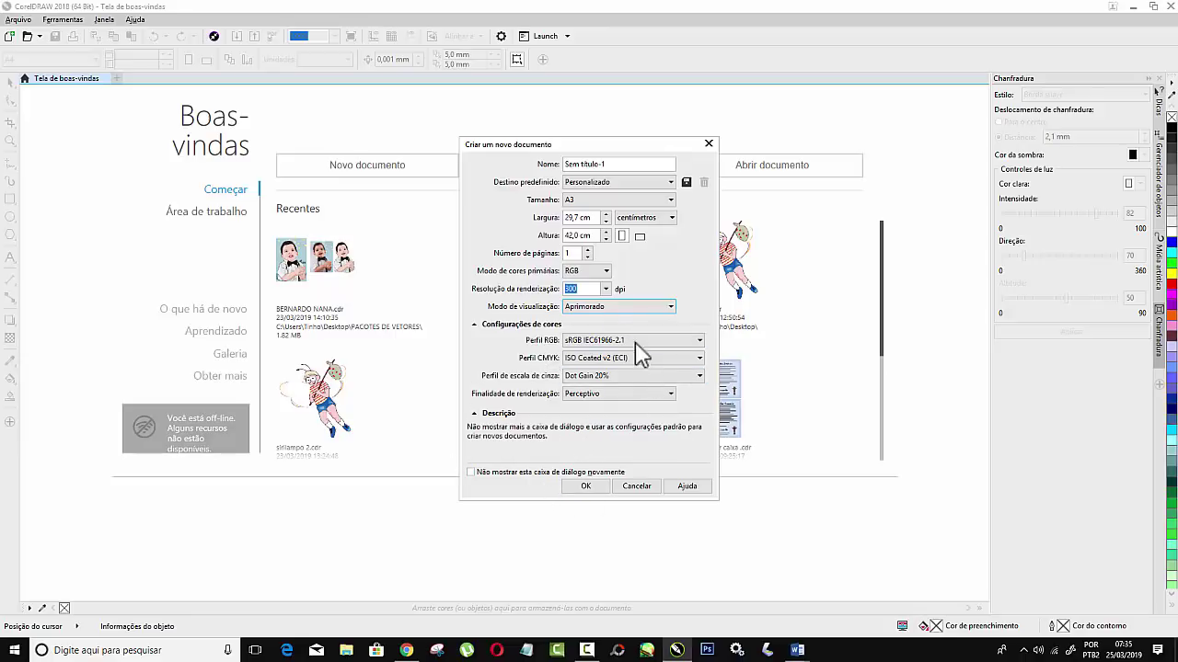
click(599, 487)
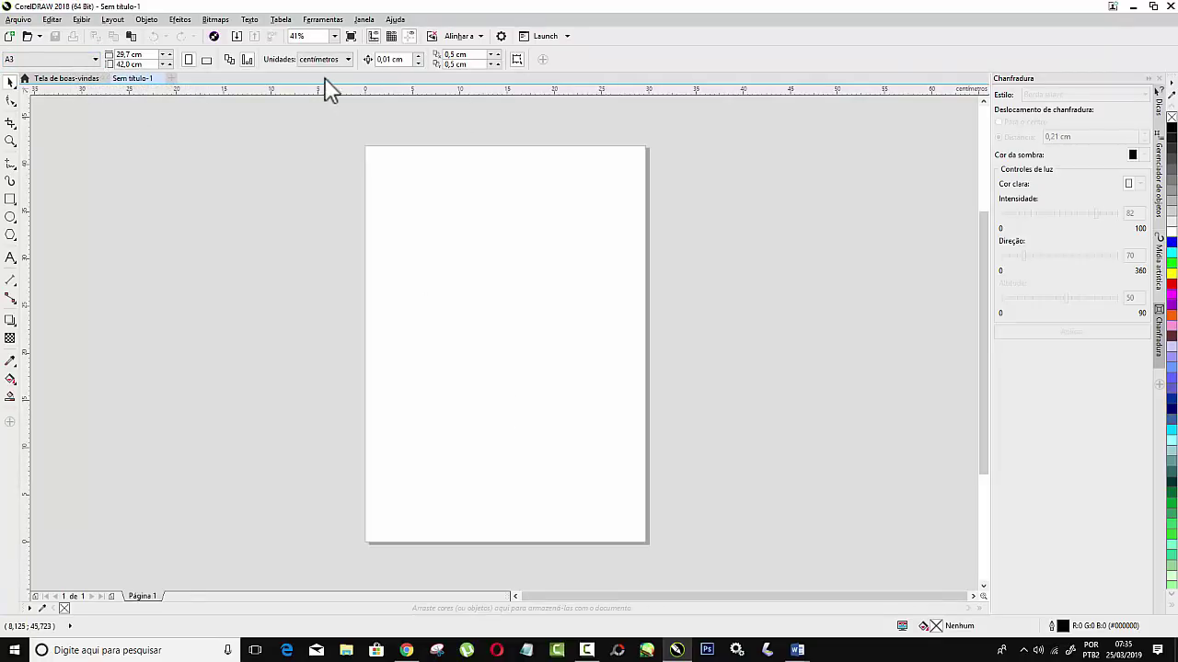
right_click(292, 173)
click(639, 311)
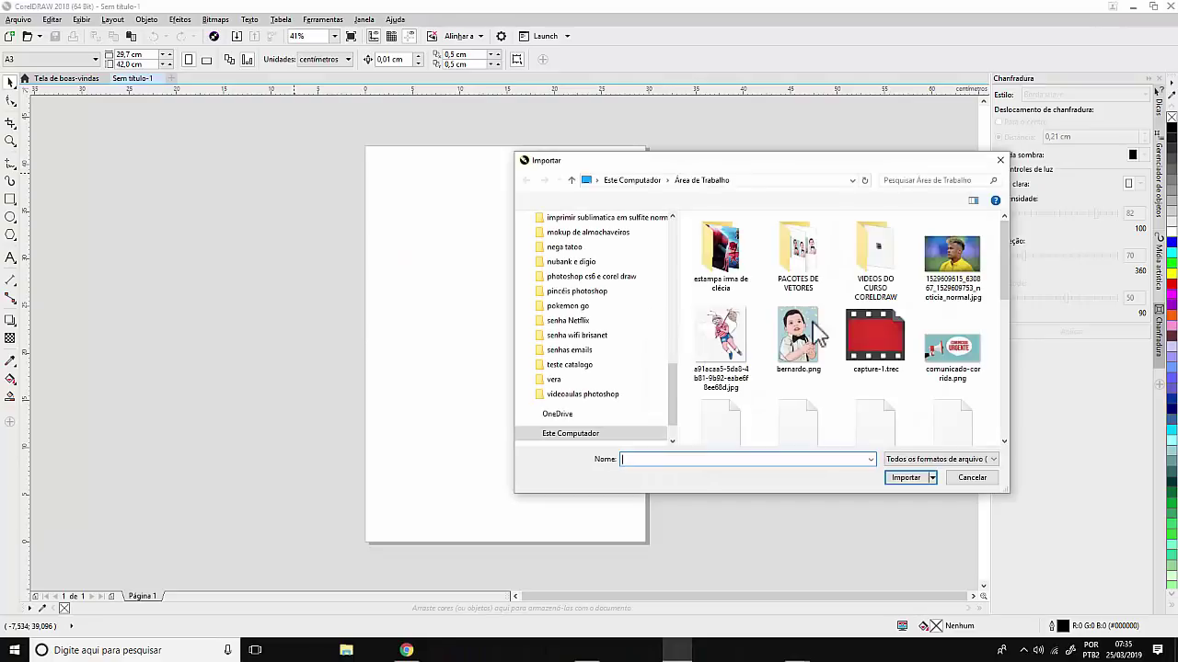
click(966, 287)
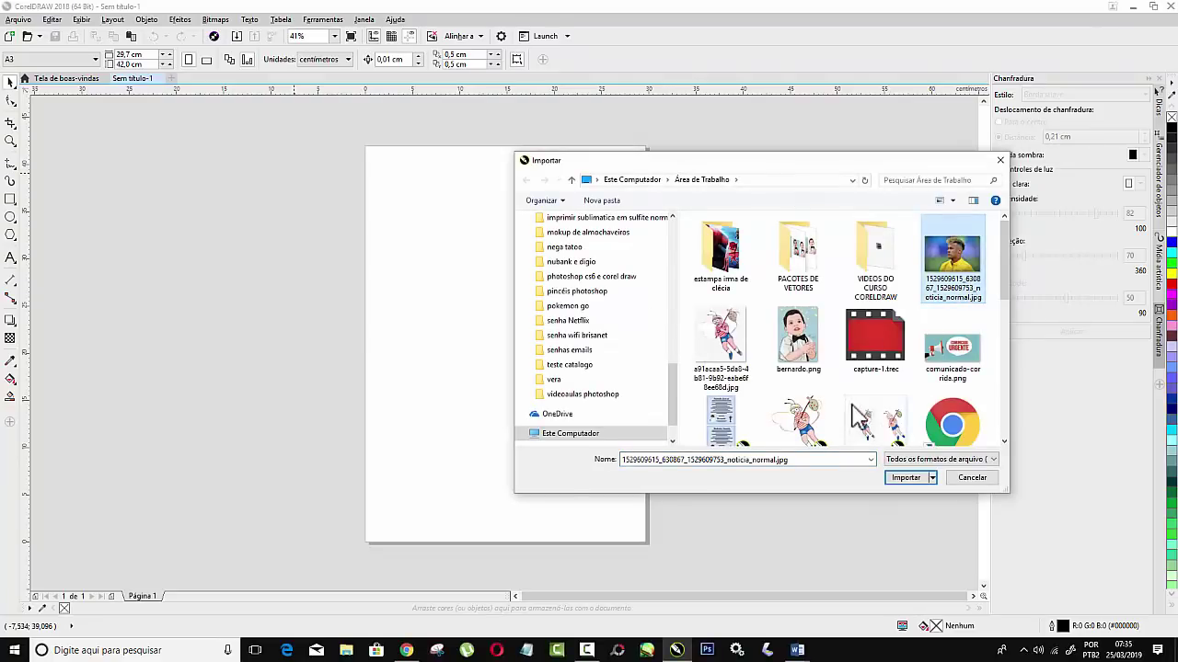
click(902, 482)
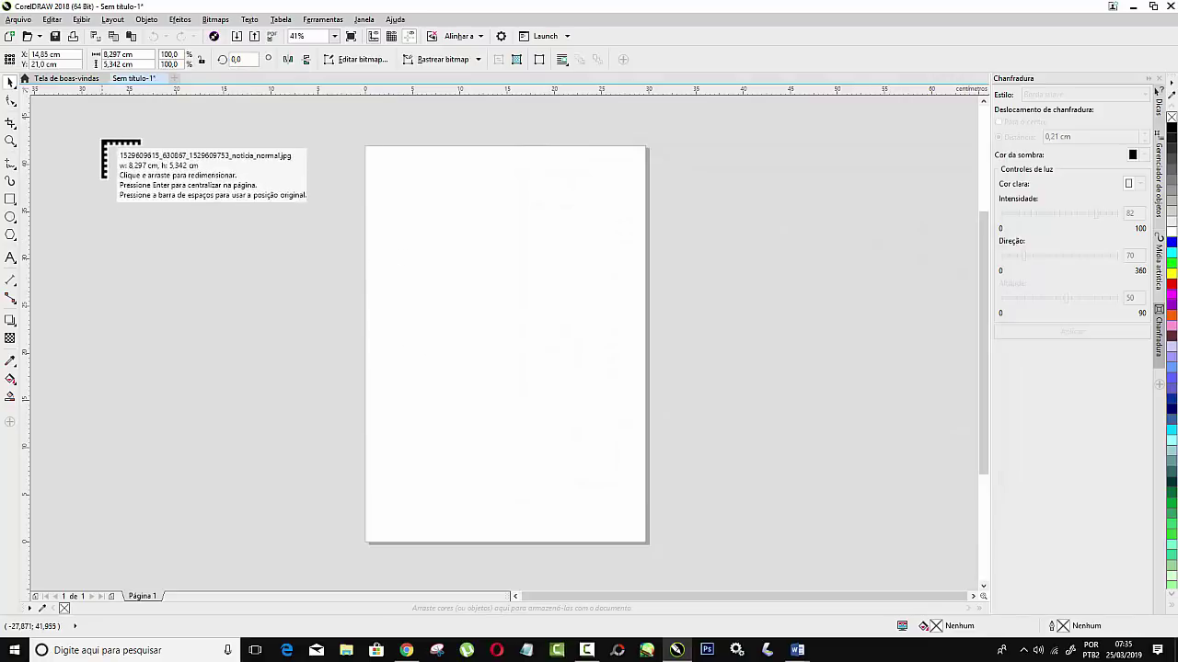
drag(102, 141, 387, 334)
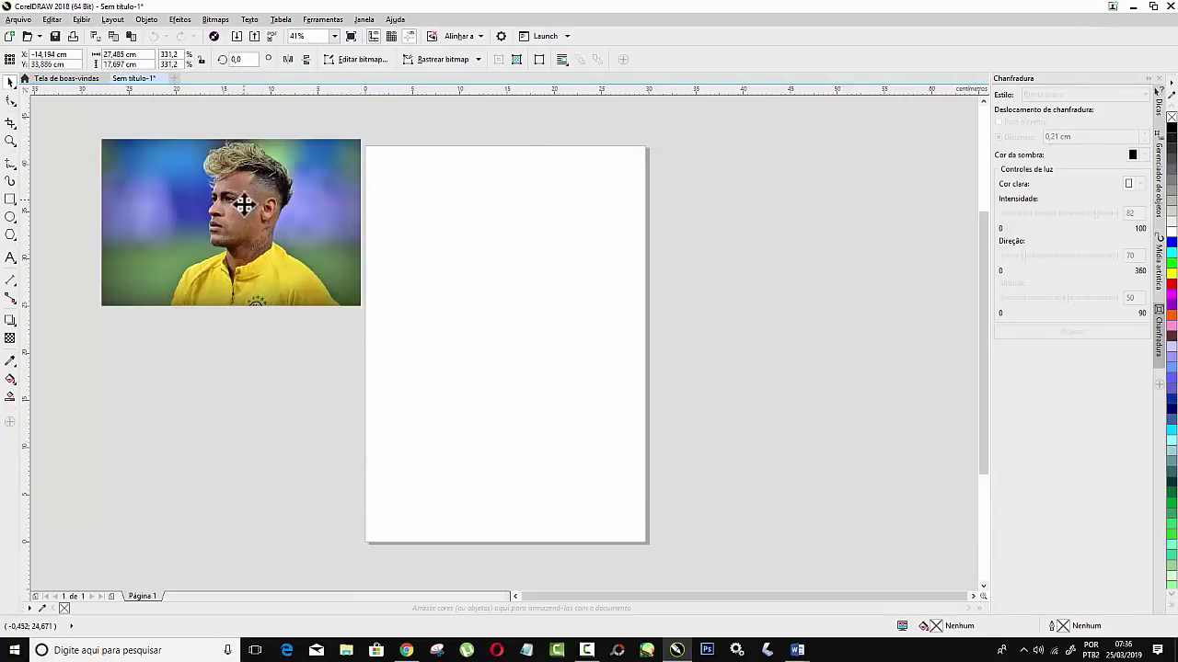
Enlarge the imported photo proportionally to about 47.9 × 30.8 cm and position it across the page's left edge.
drag(243, 204, 247, 300)
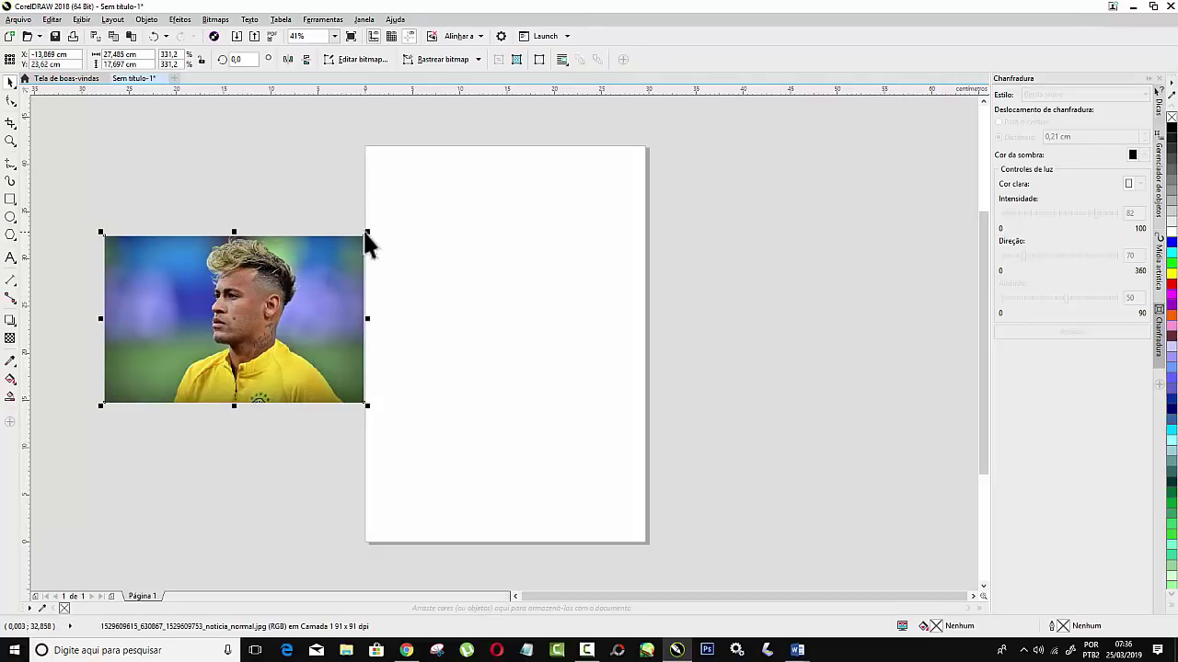
drag(367, 232, 494, 148)
drag(316, 206, 383, 285)
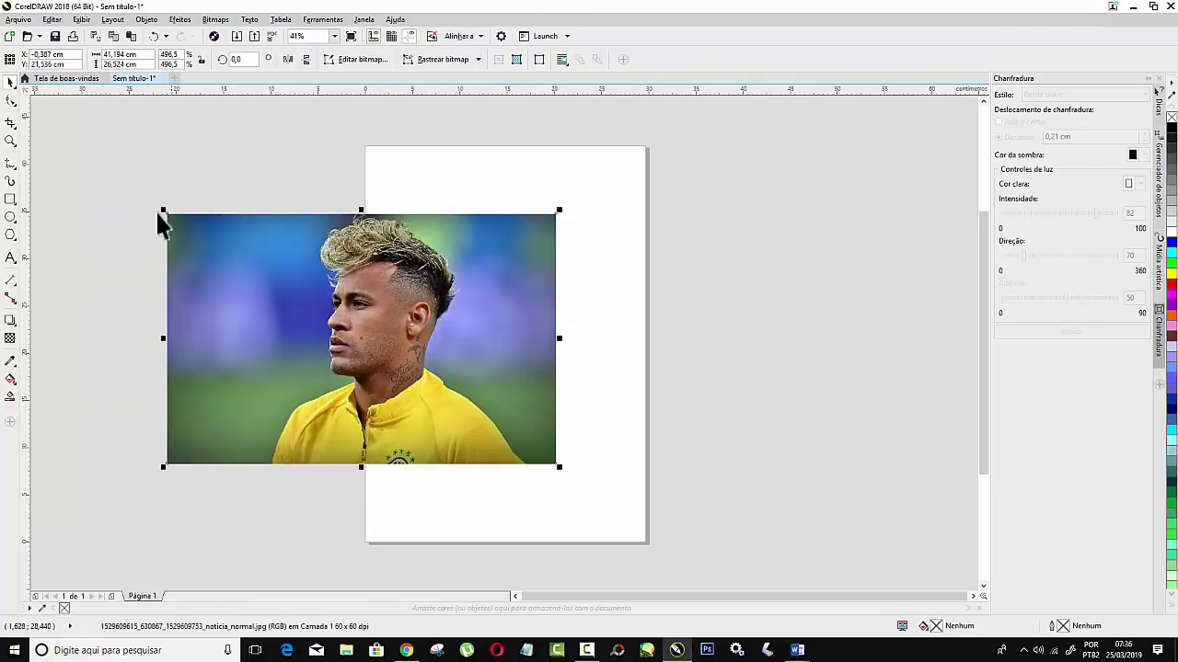
drag(165, 210, 99, 174)
drag(266, 282, 305, 278)
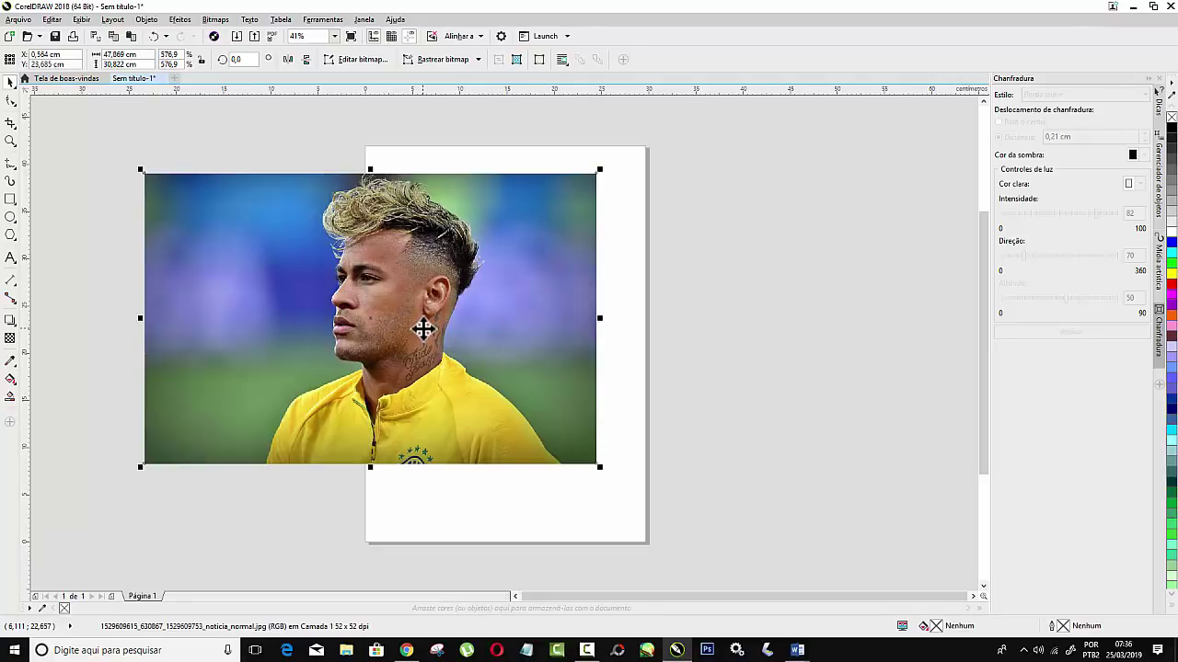
Crop the photo to an area of about 23.8 × 30.5 cm around the man's head and shoulders.
click(11, 124)
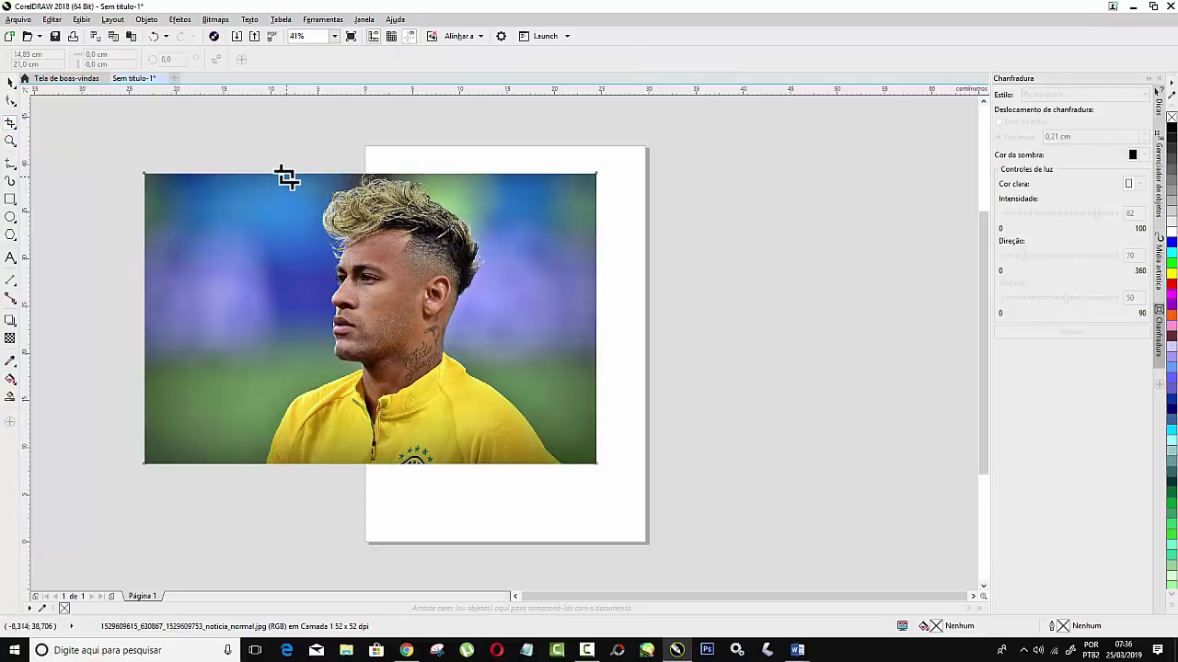
drag(287, 177, 508, 462)
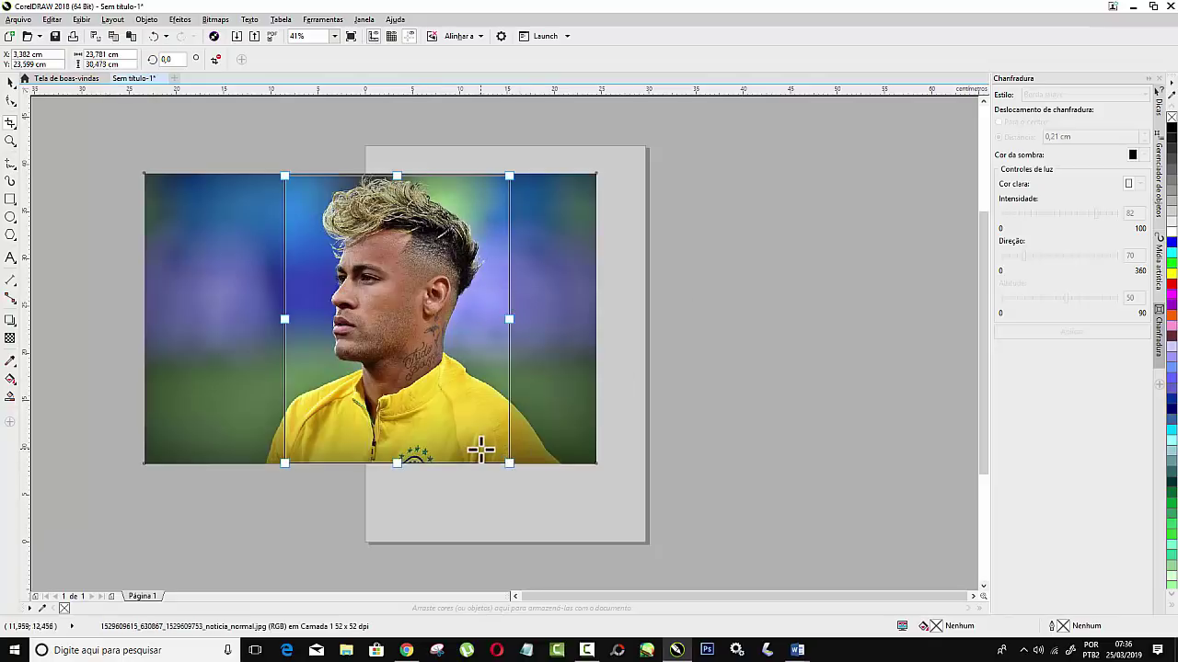
double_click(396, 205)
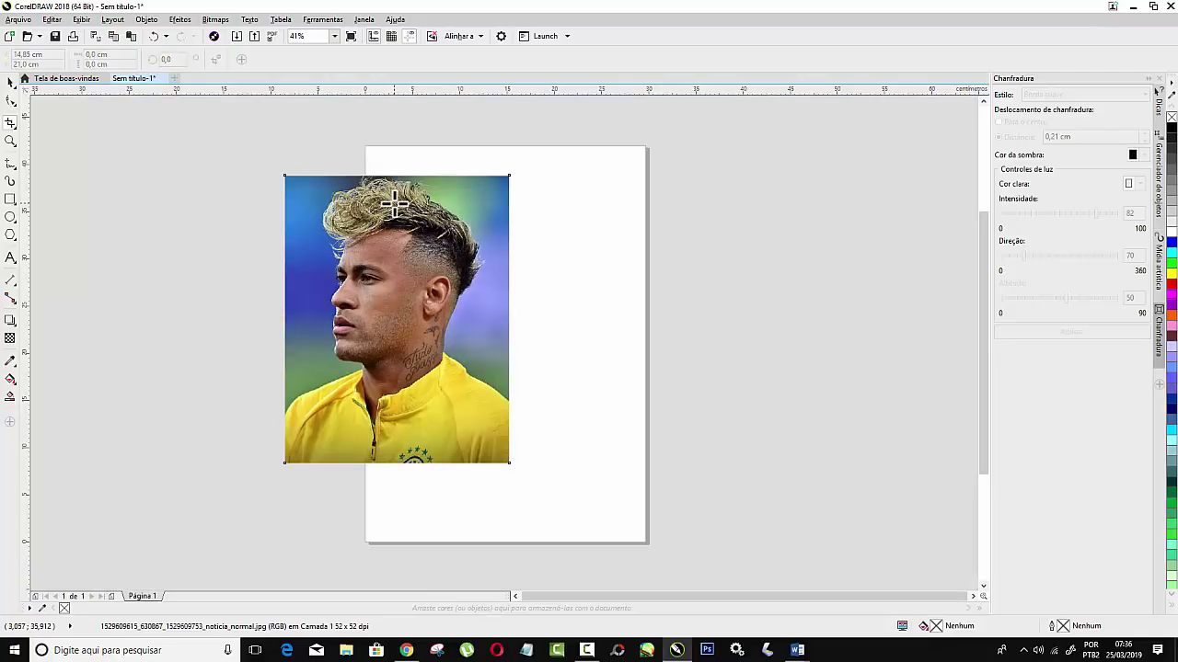
Move the cropped photo off the page so that it sits directly beside the page's left edge.
click(11, 84)
drag(438, 228, 289, 196)
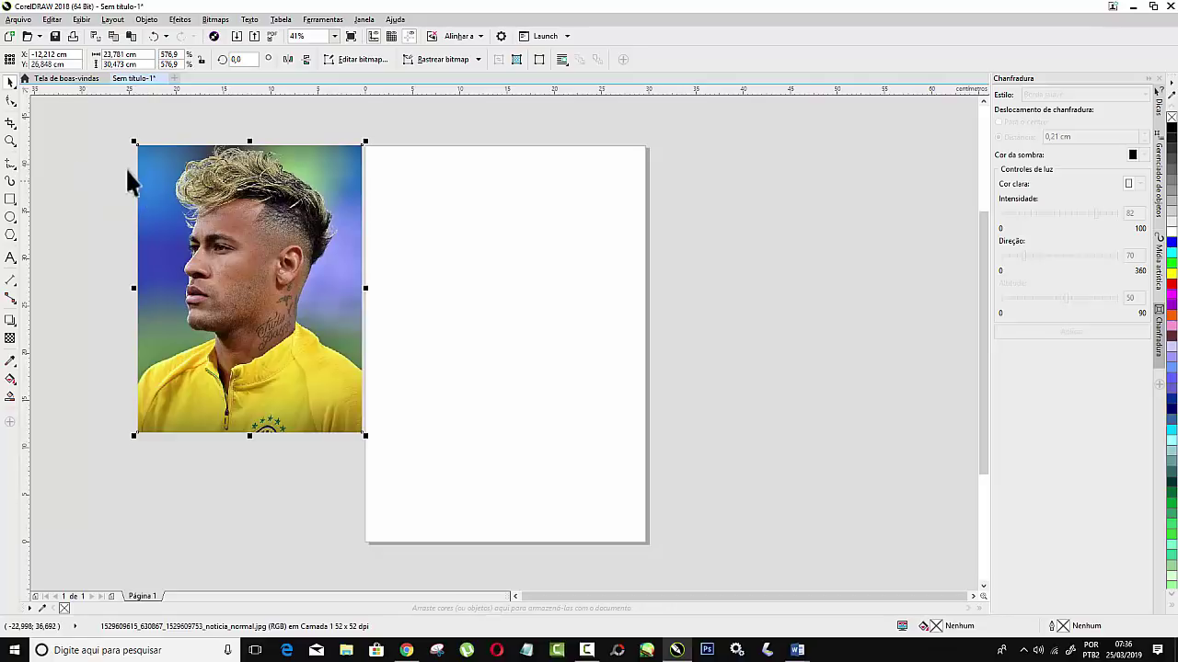
scroll(161, 210, up, 3)
scroll(410, 300, down, 2)
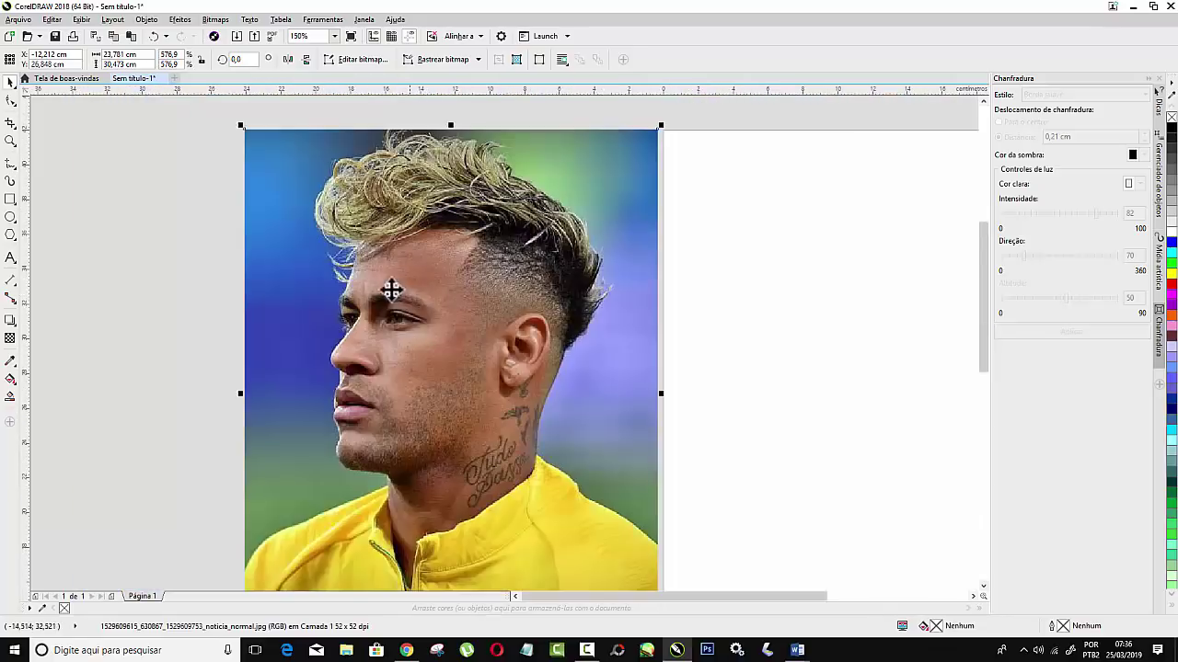
scroll(542, 297, up, 4)
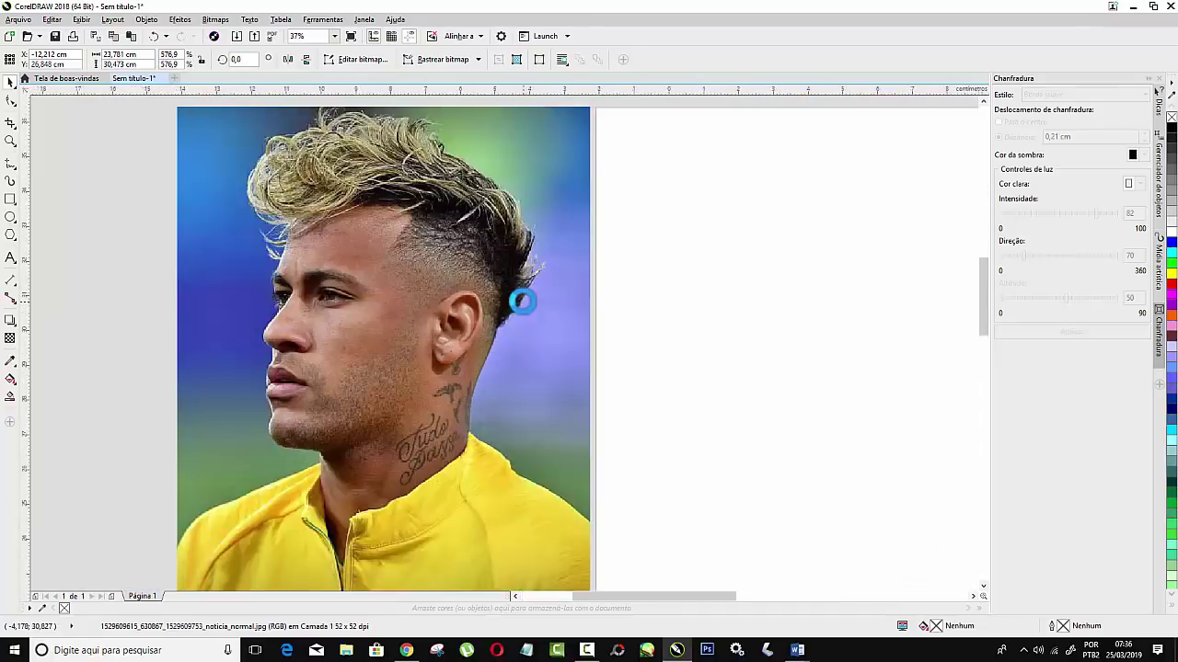
scroll(489, 272, down, 2)
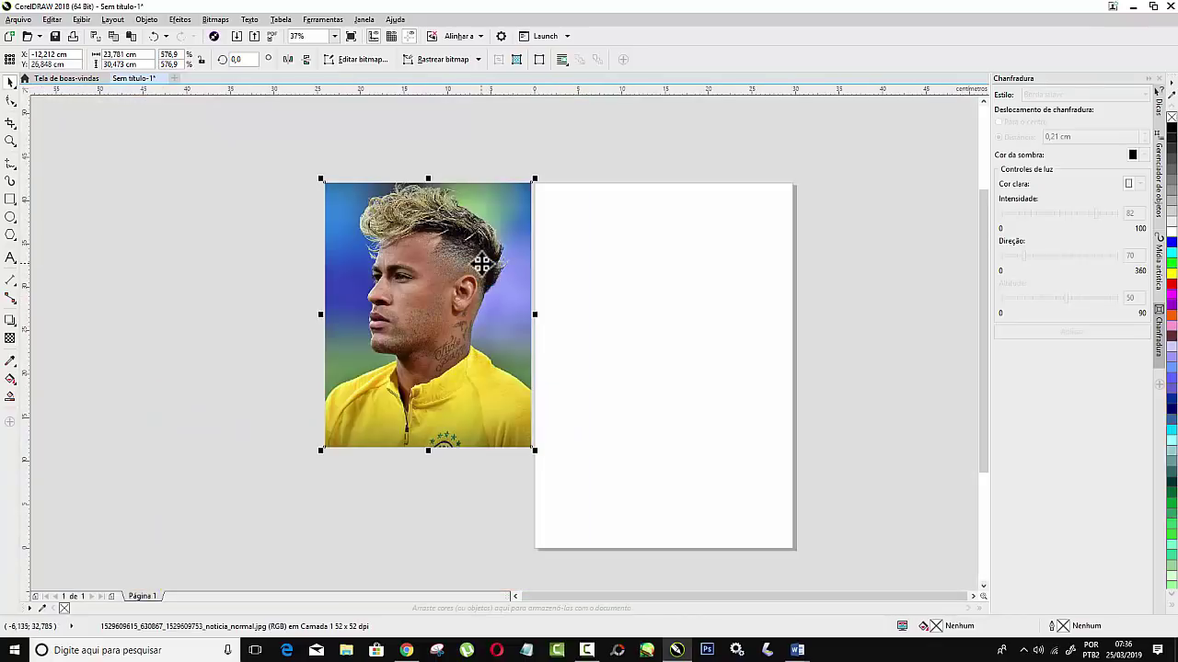
drag(477, 280, 478, 280)
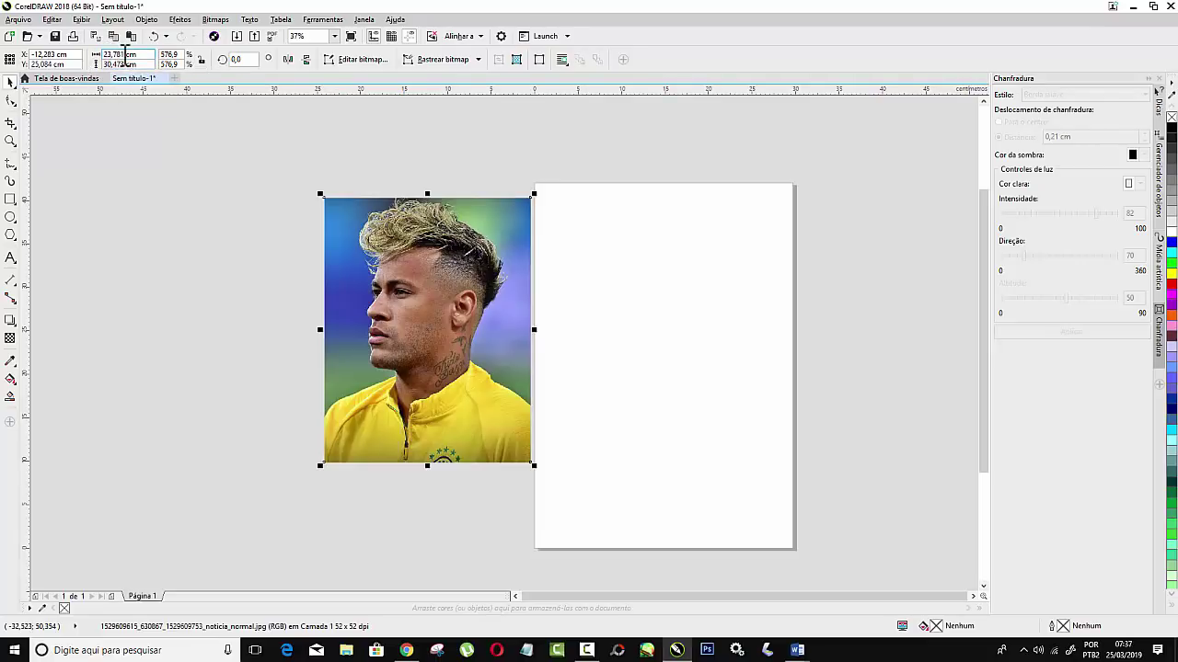
Copy the photo's width value, shift the photo slightly upward, and set the document's nudge distance to 23,781 cm.
drag(125, 55, 105, 54)
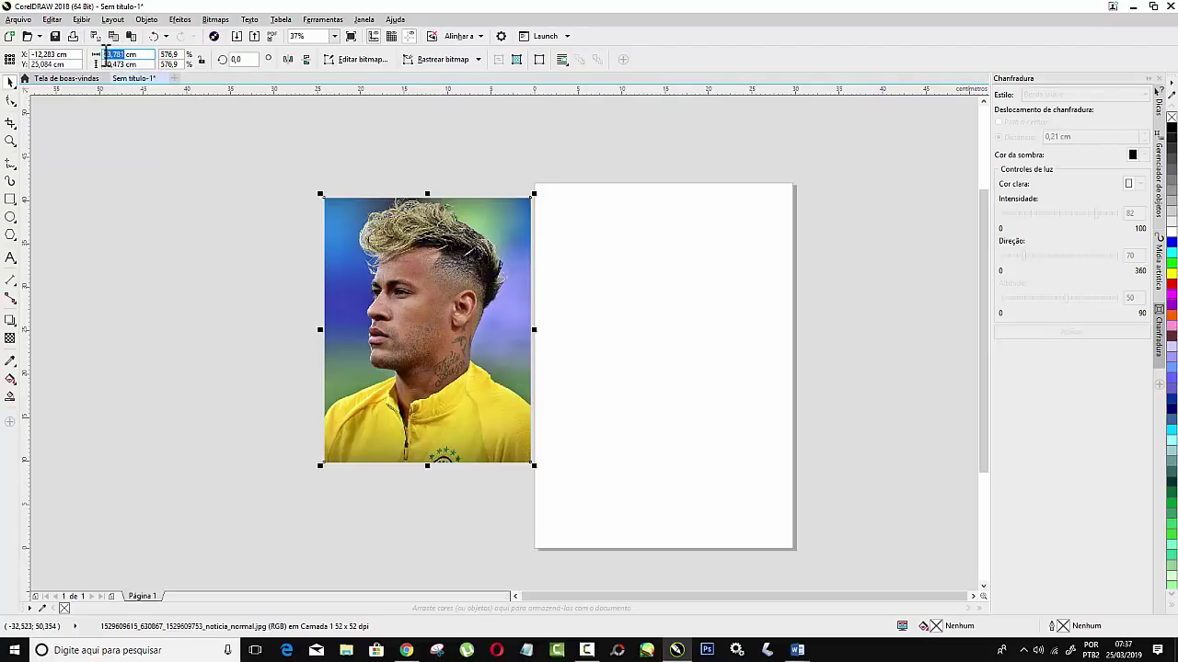
right_click(120, 55)
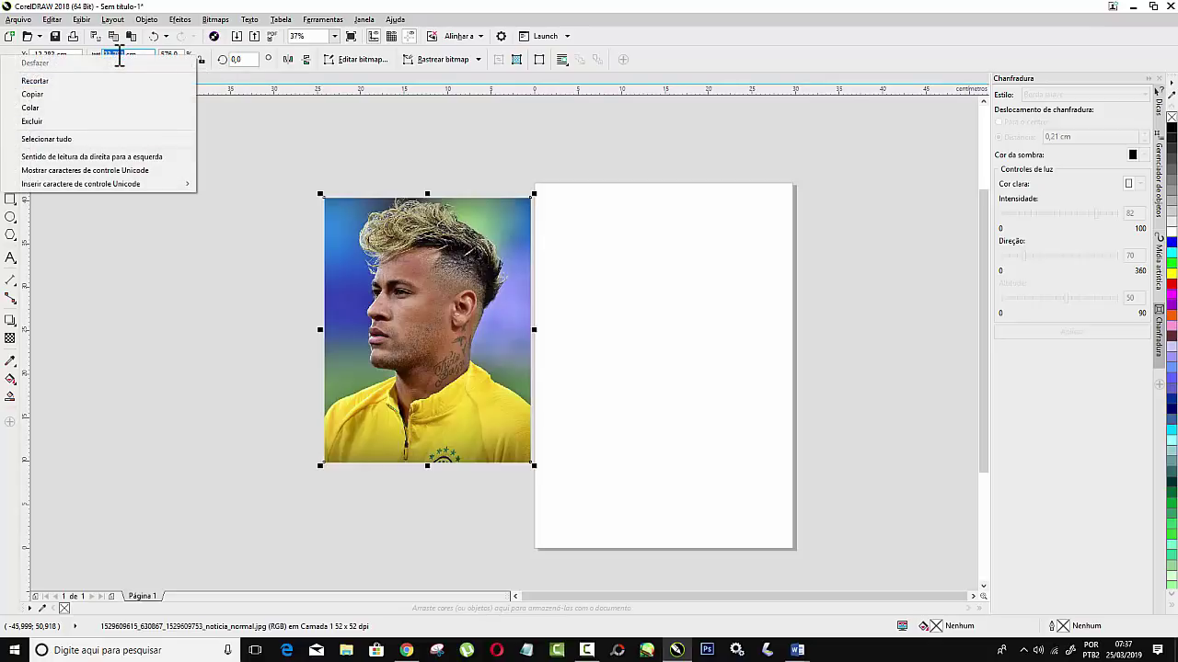
click(55, 95)
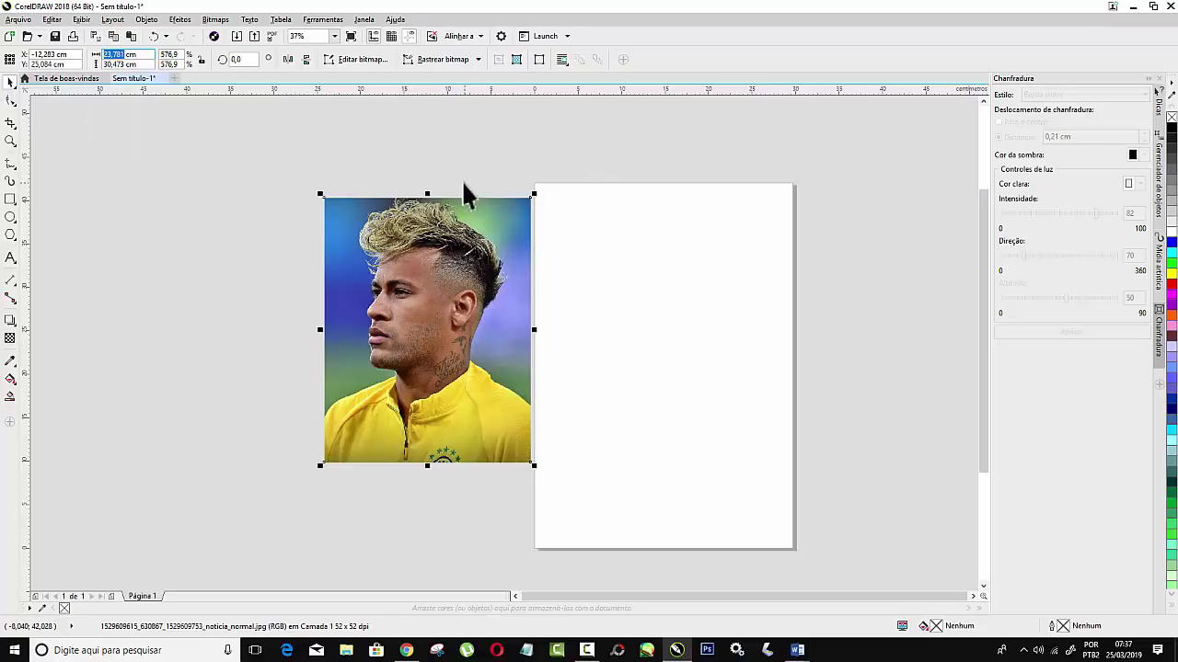
drag(485, 238, 484, 227)
click(488, 152)
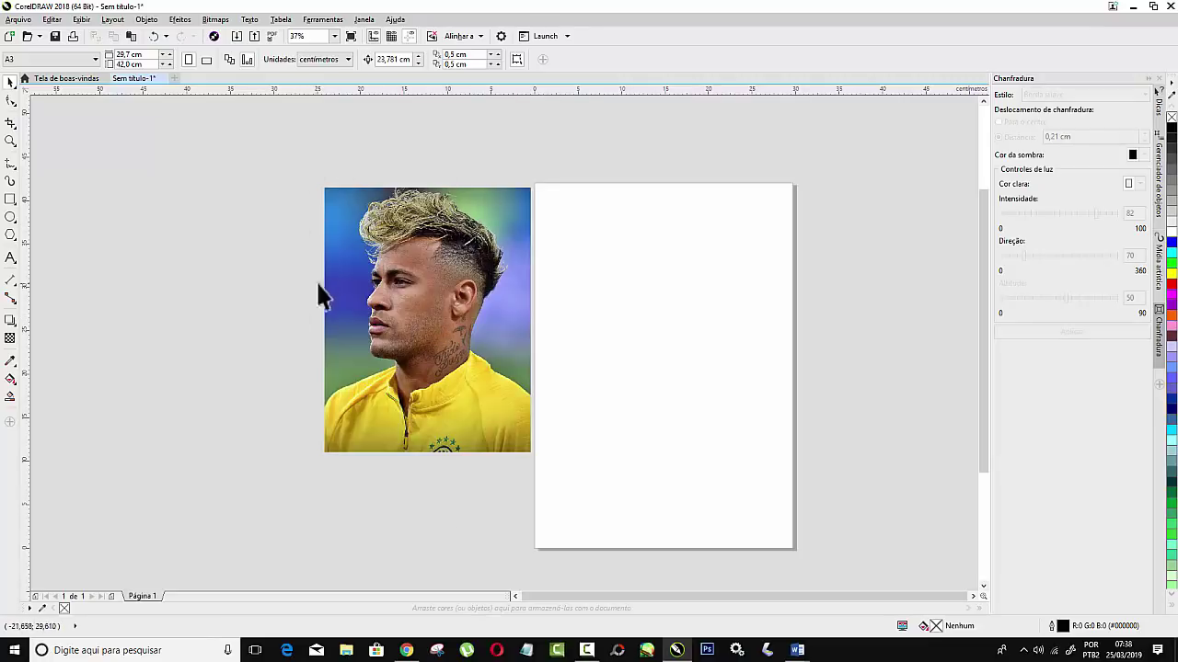
Activate the B-Spline curve tool.
click(14, 173)
click(19, 180)
click(16, 176)
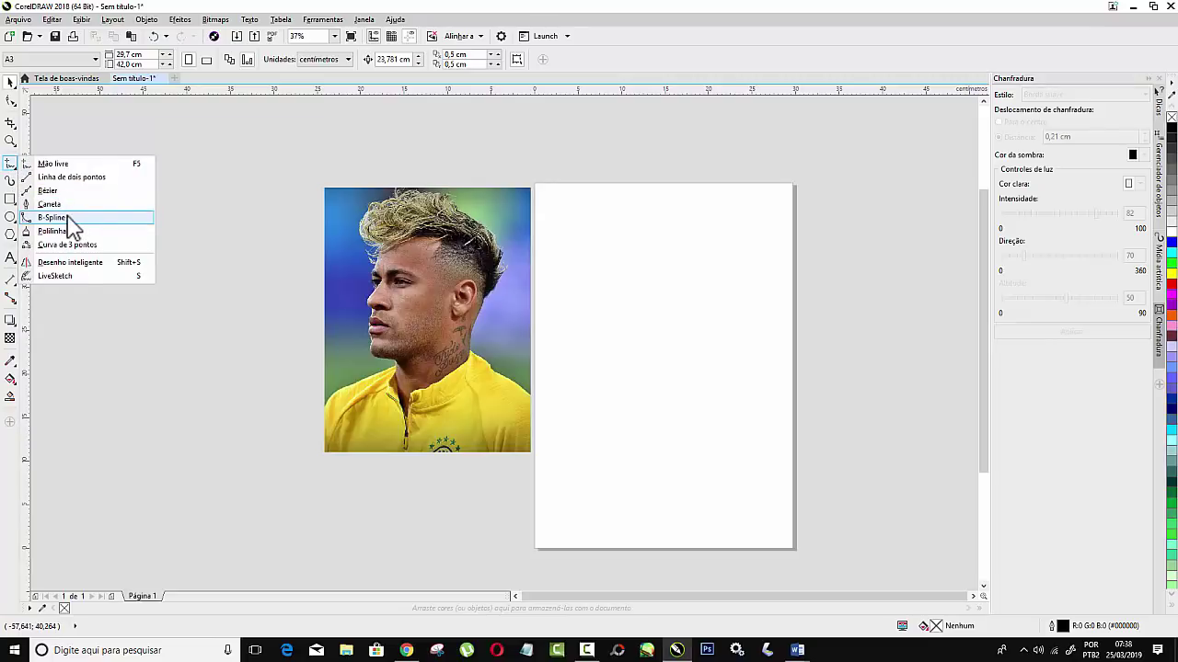
click(62, 218)
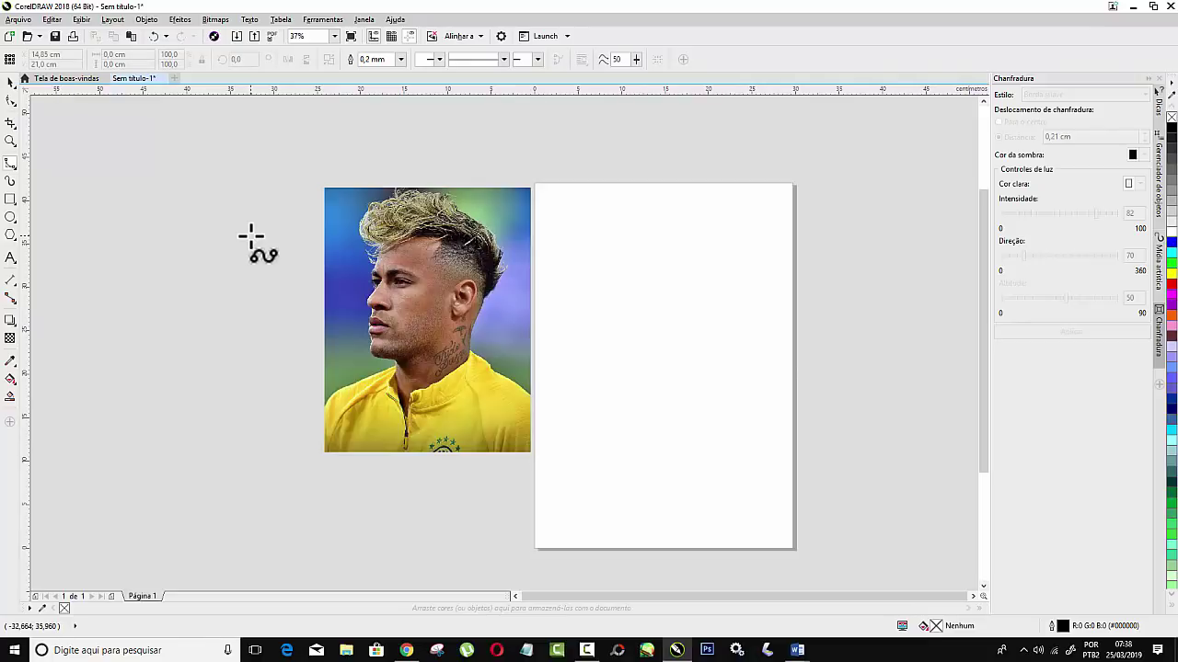
Set the default outline to the minimum thickness (Esp. mínima) and colour it red (#F20000).
key(F12)
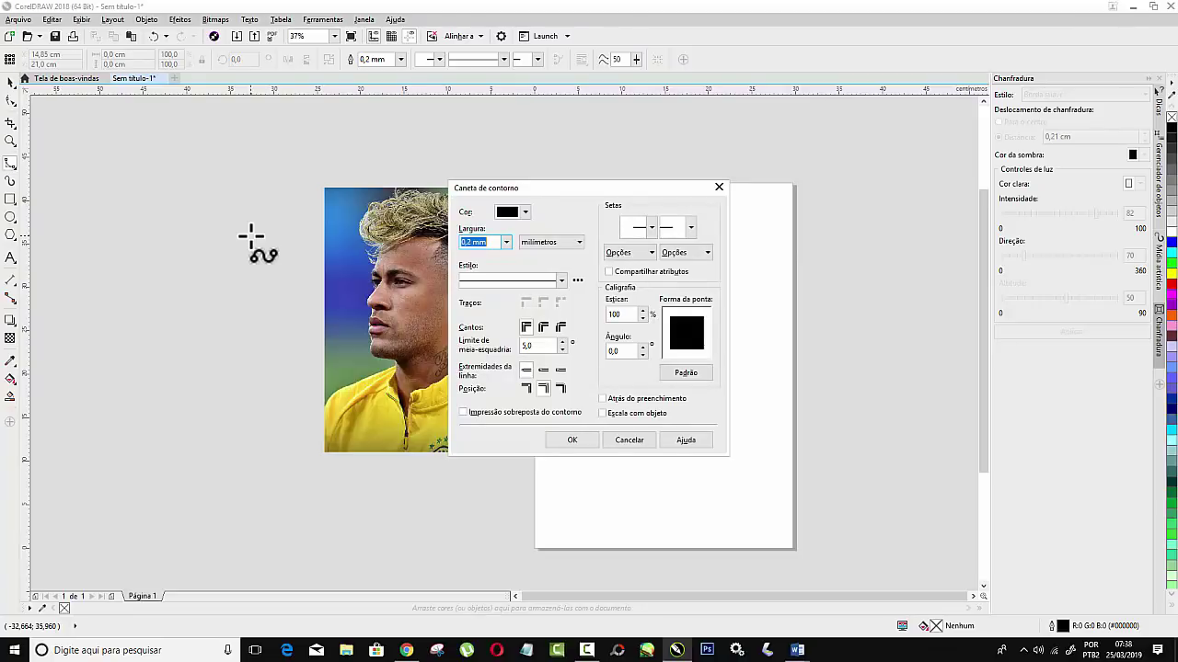
click(506, 244)
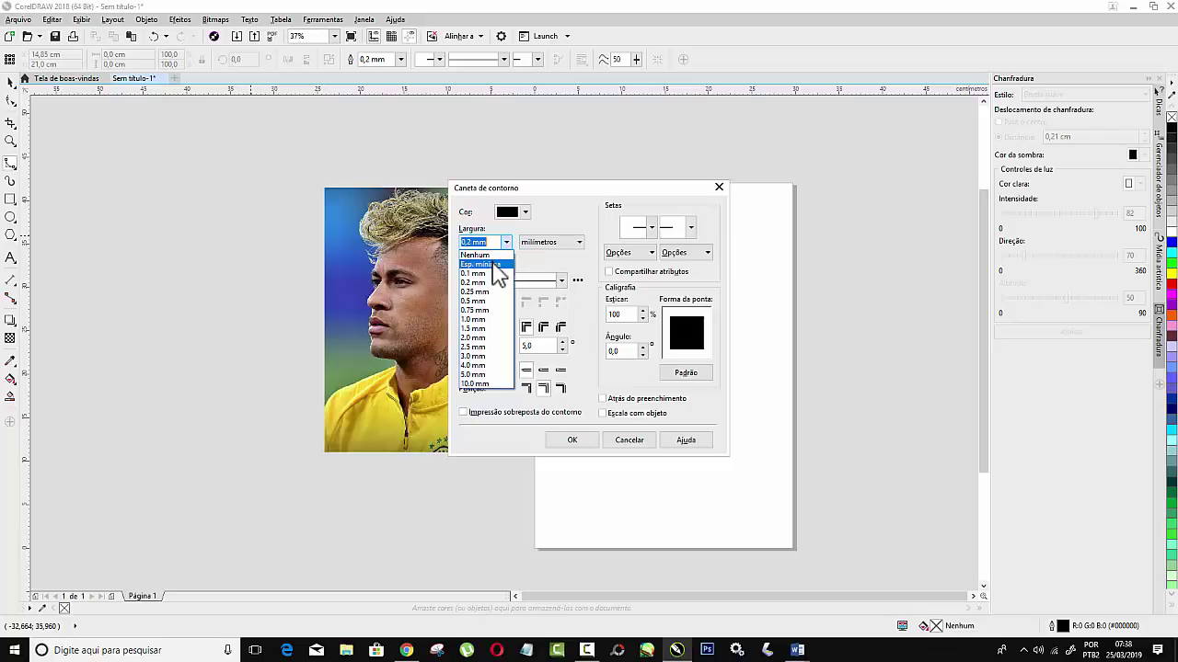
click(496, 264)
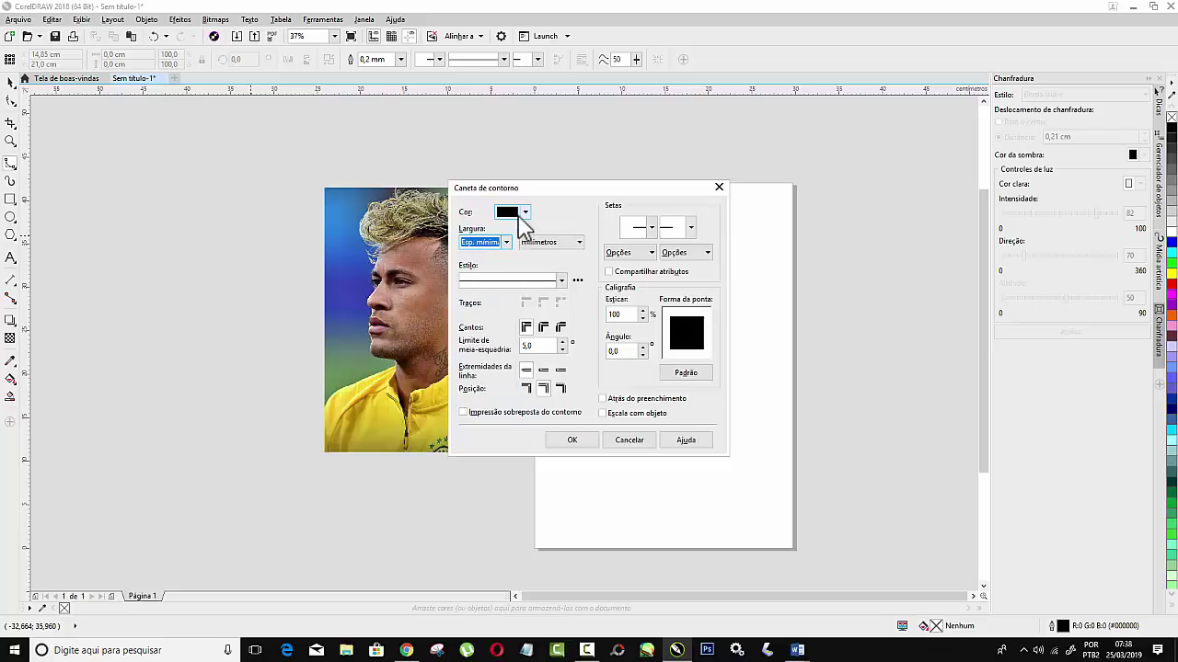
drag(520, 189, 561, 203)
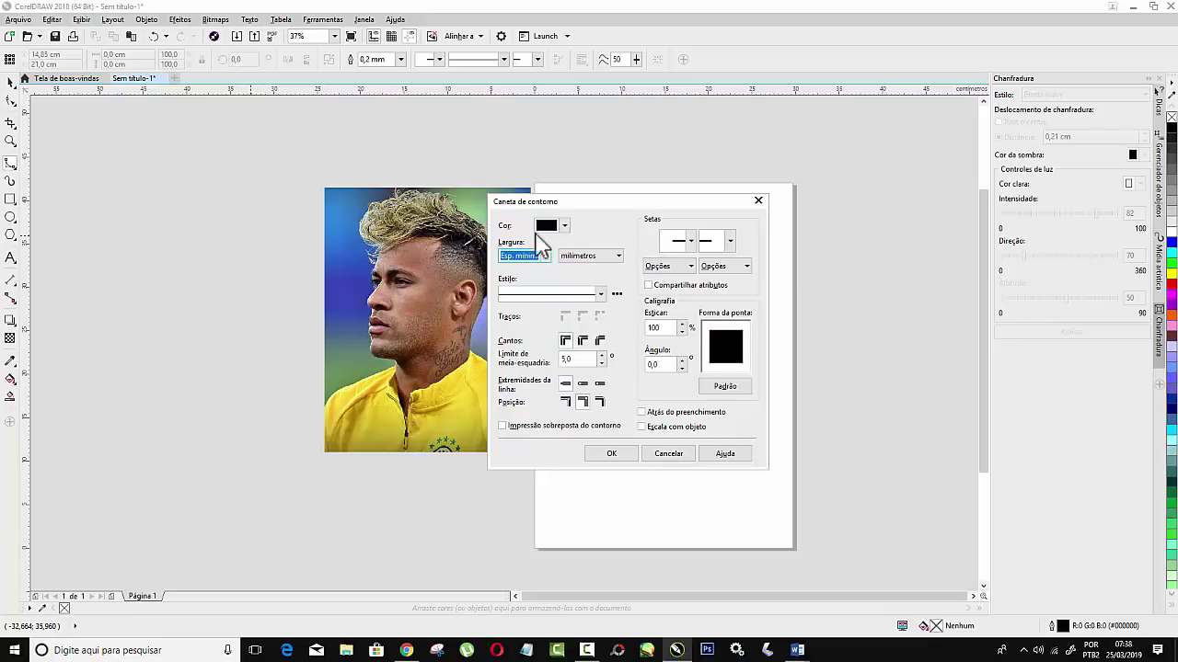
click(565, 226)
click(565, 227)
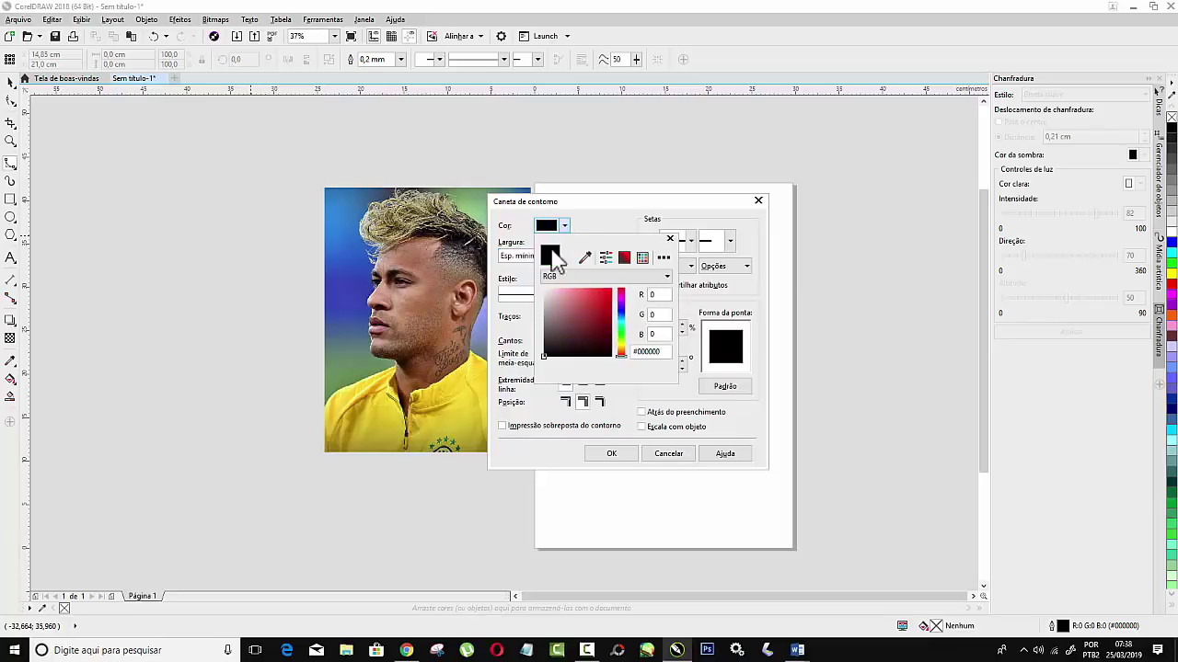
click(611, 293)
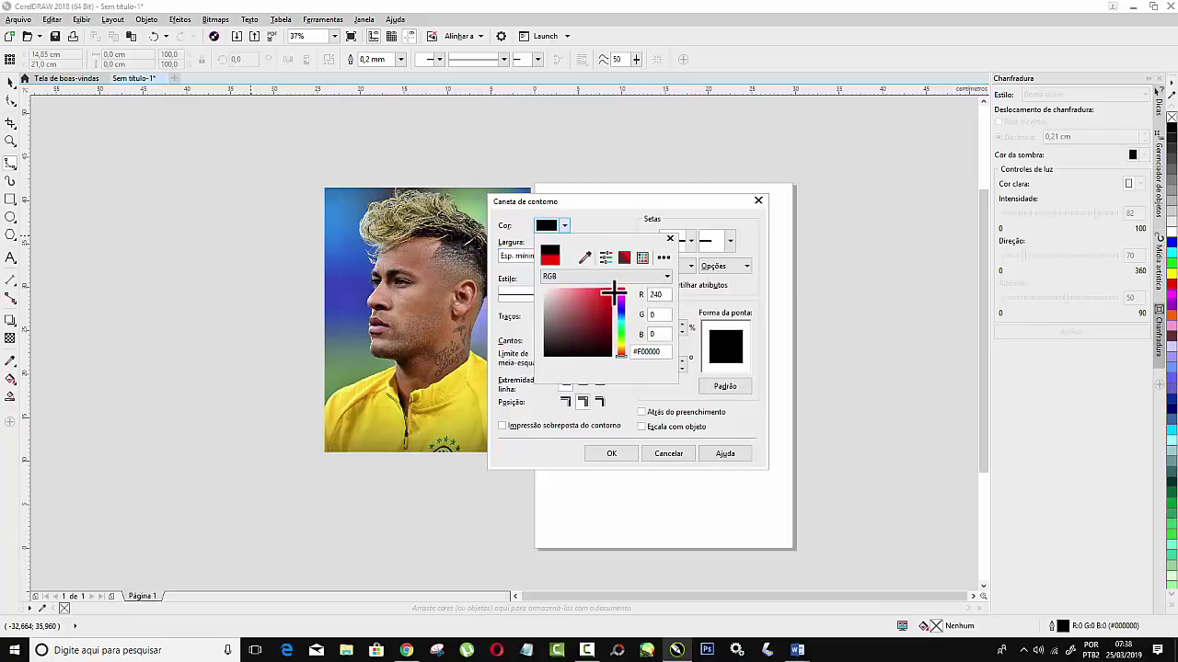
click(679, 223)
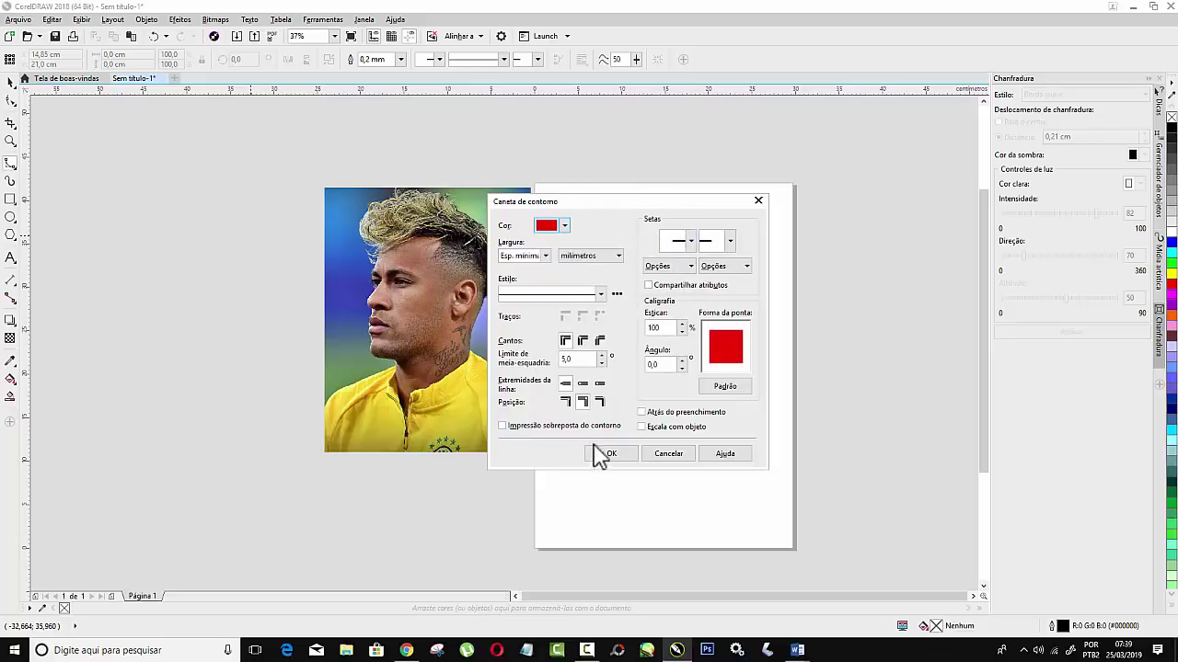
click(614, 453)
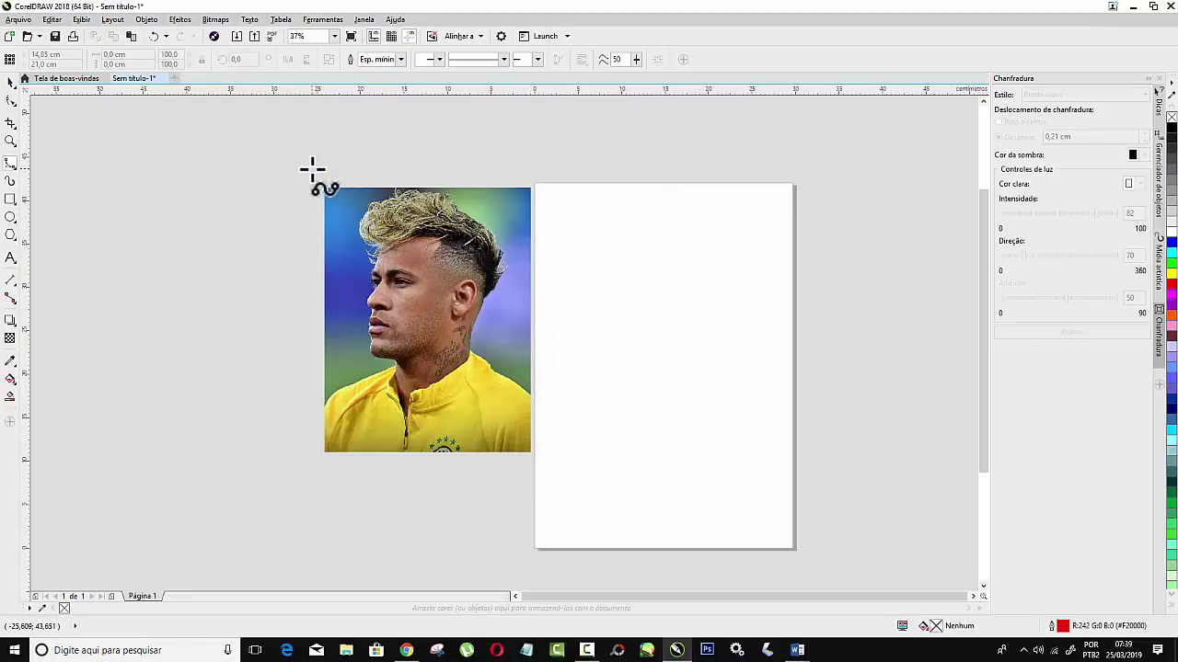
Draw a small closed B-Spline test shape about 2.4 × 3.7 cm beside the photo's upper-left corner, and delete it.
scroll(313, 173, up, 1)
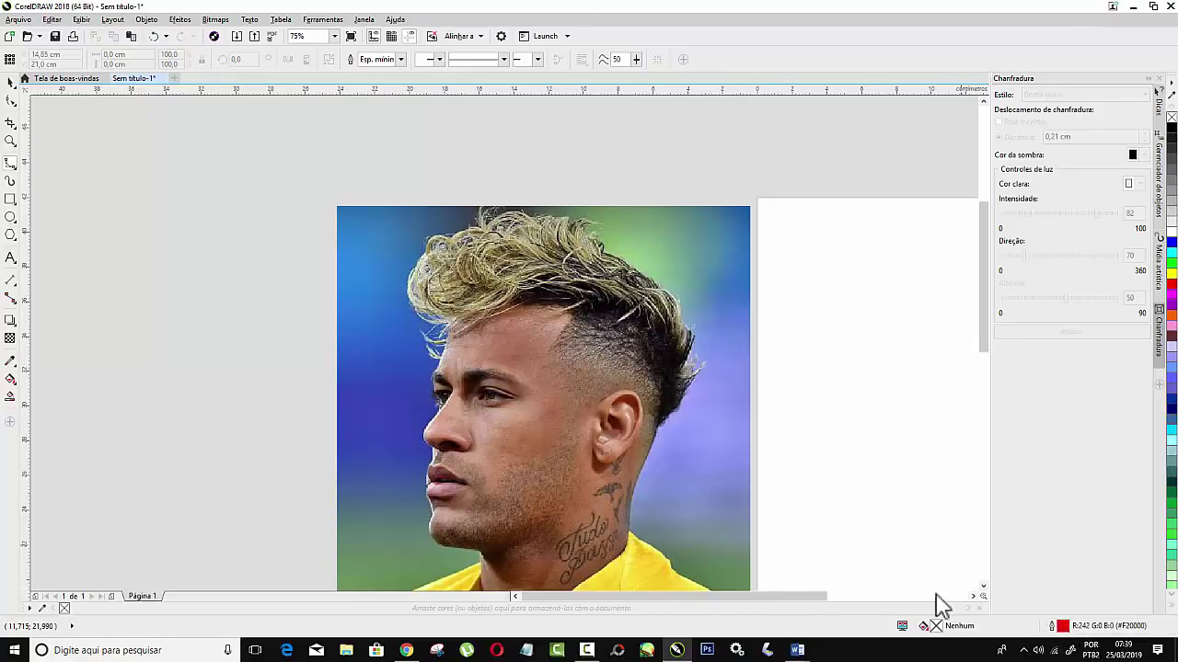
mouse_move(287, 241)
mouse_down()
mouse_move(285, 278)
mouse_move(333, 279)
mouse_move(329, 215)
mouse_up()
click(311, 213)
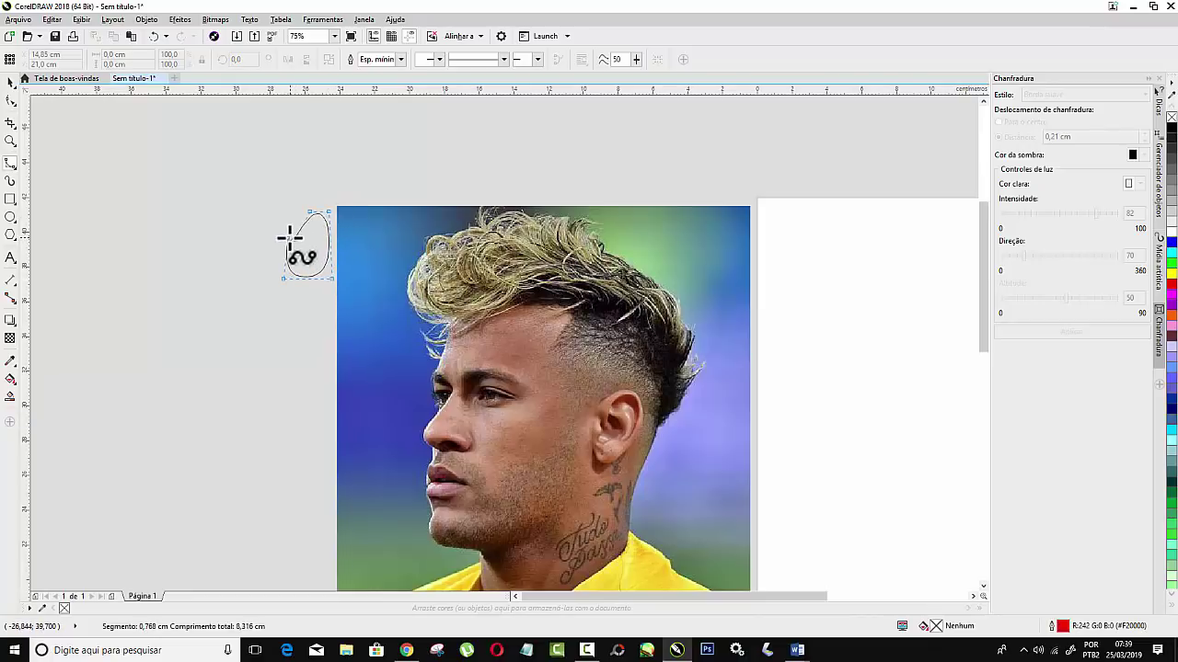
click(289, 237)
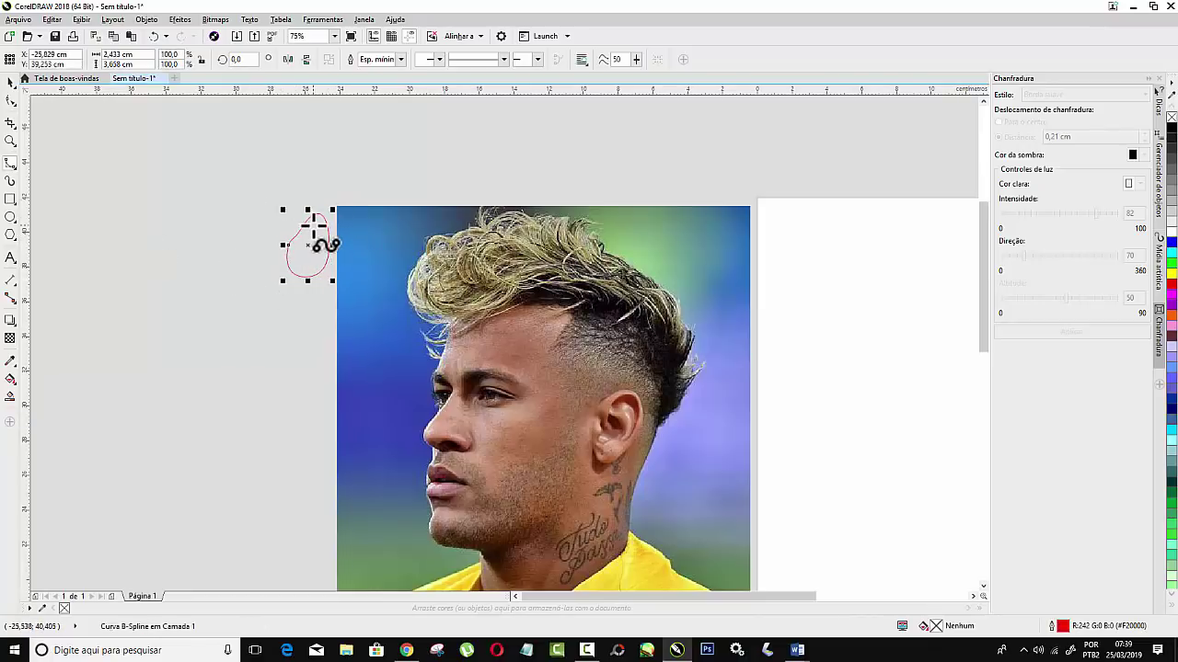
key(Delete)
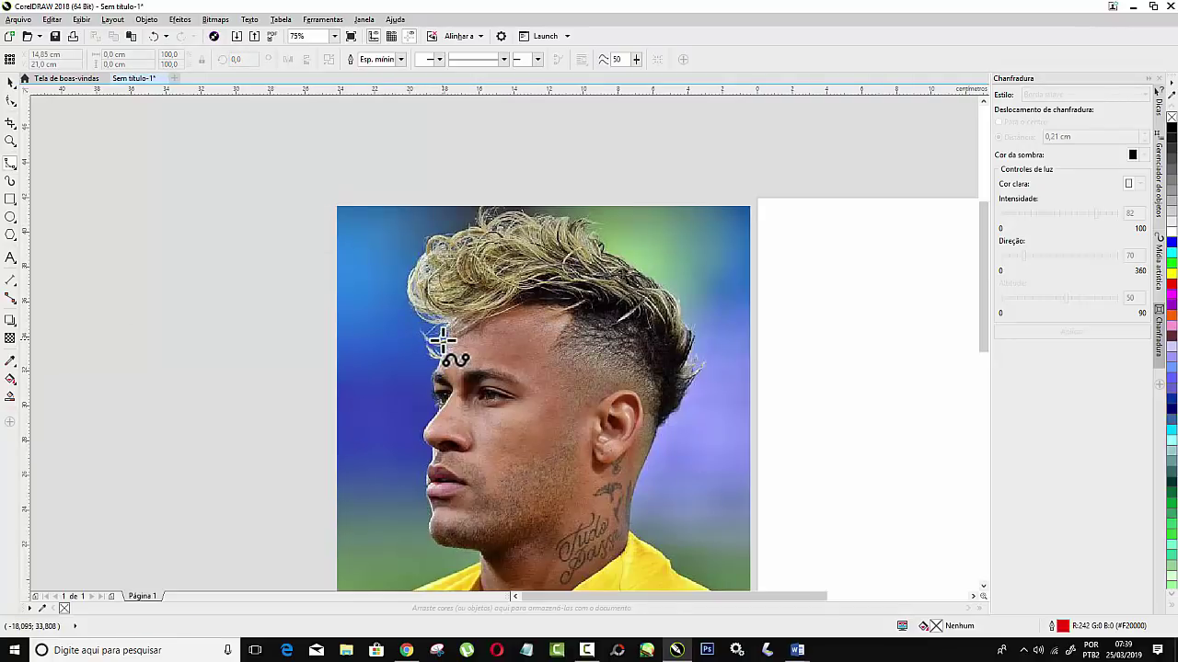
Set the default fill for new objects to solid black (#000000).
key(F11)
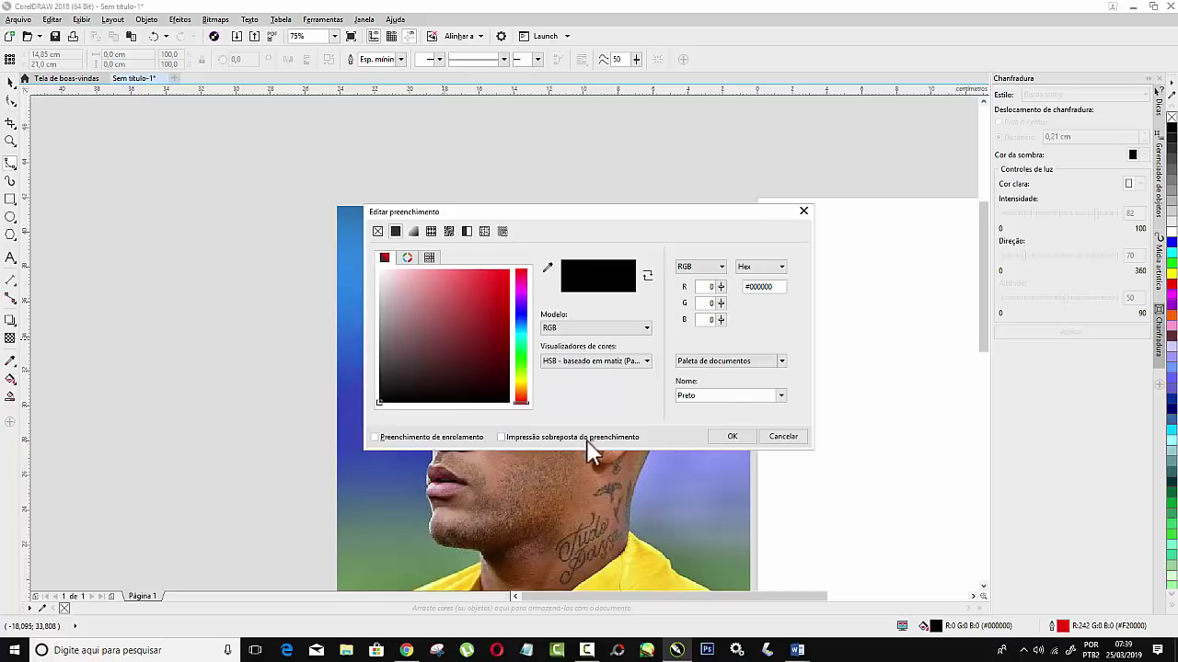
click(732, 436)
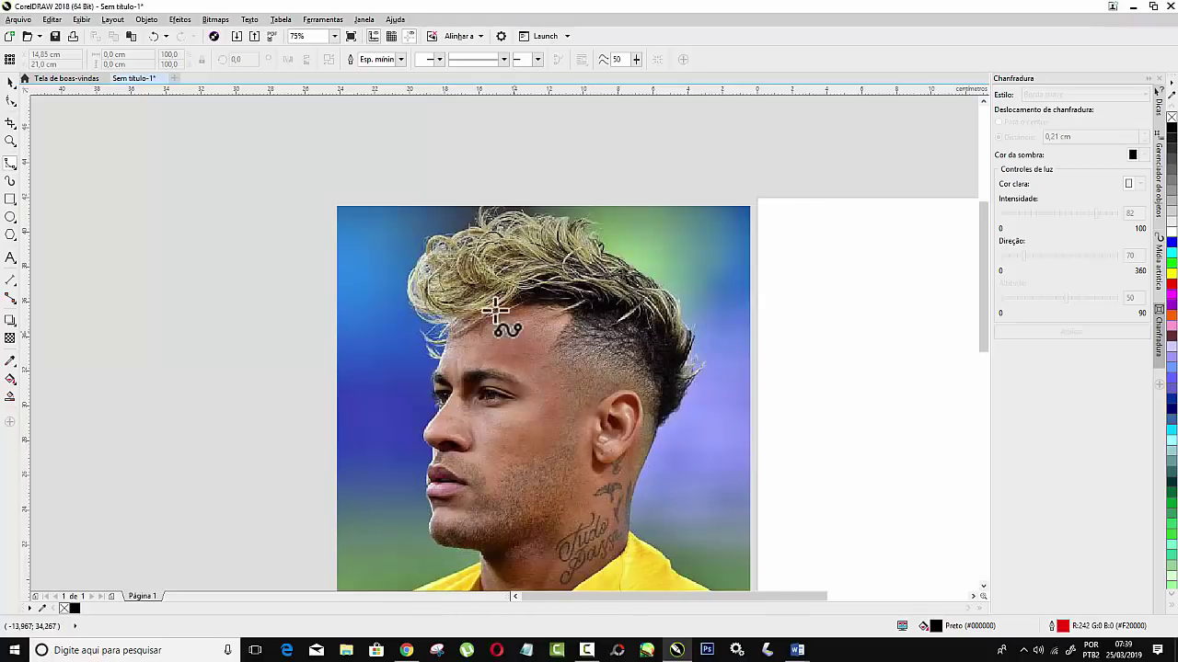
Trace the ear's outer rim down to the lobe and back with the B-Spline tool as a thin closed shape about 2.8 × 4.15 cm.
scroll(454, 249, down, 1)
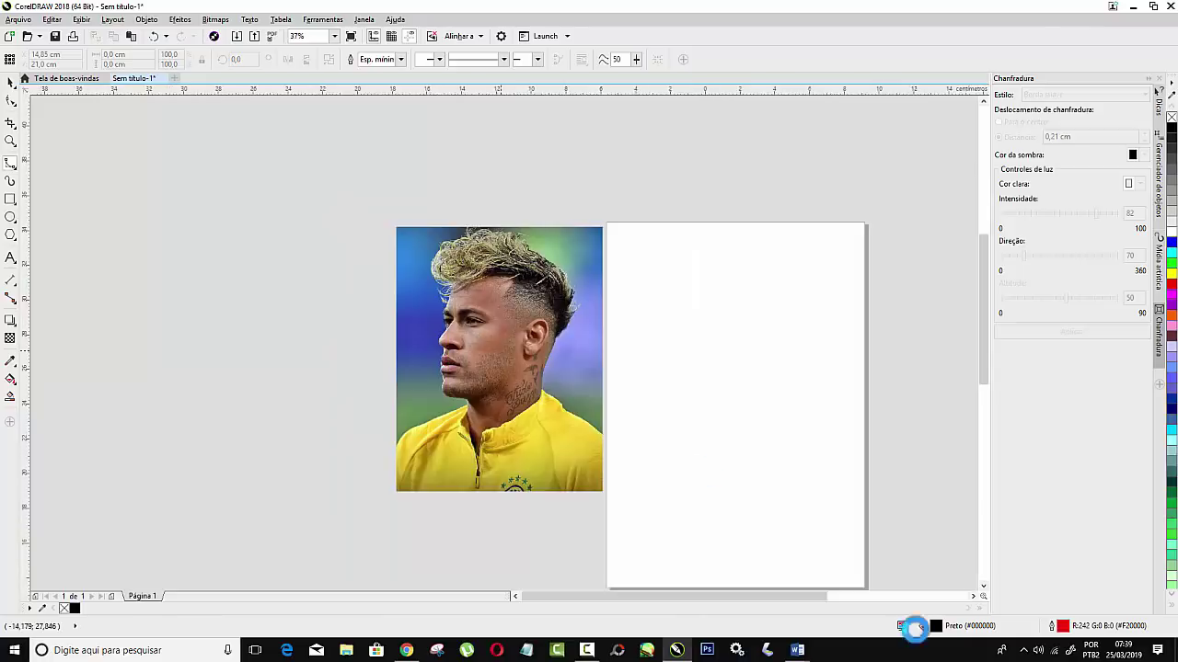
key(F2)
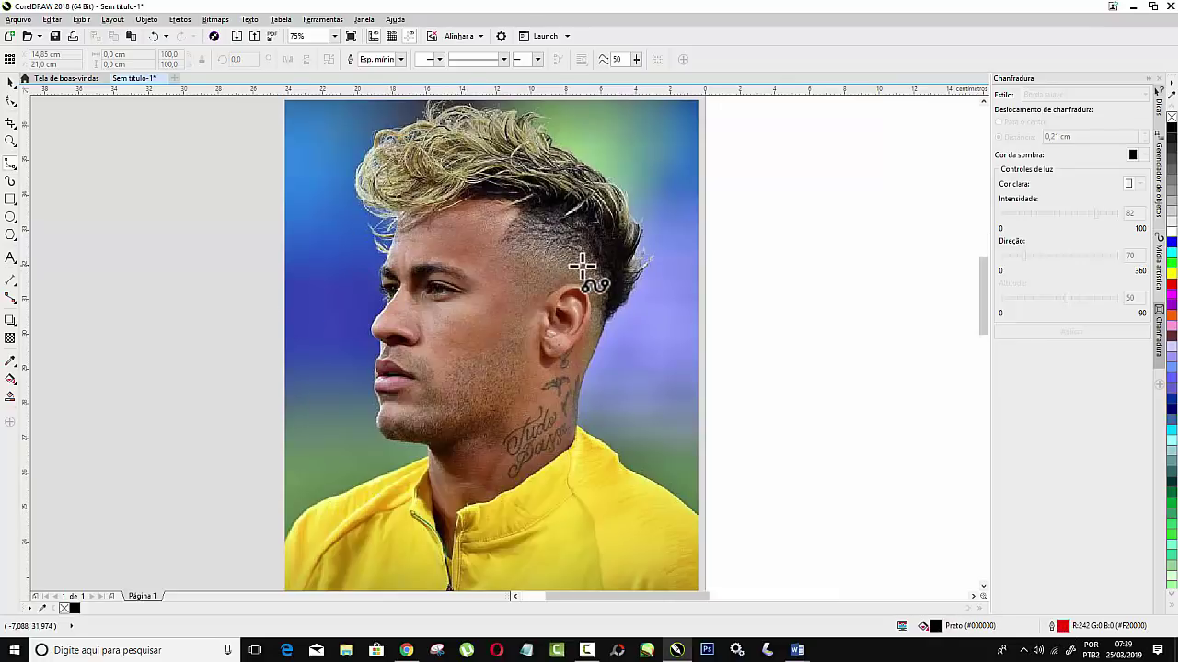
scroll(582, 267, up, 2)
scroll(544, 413, up, 2)
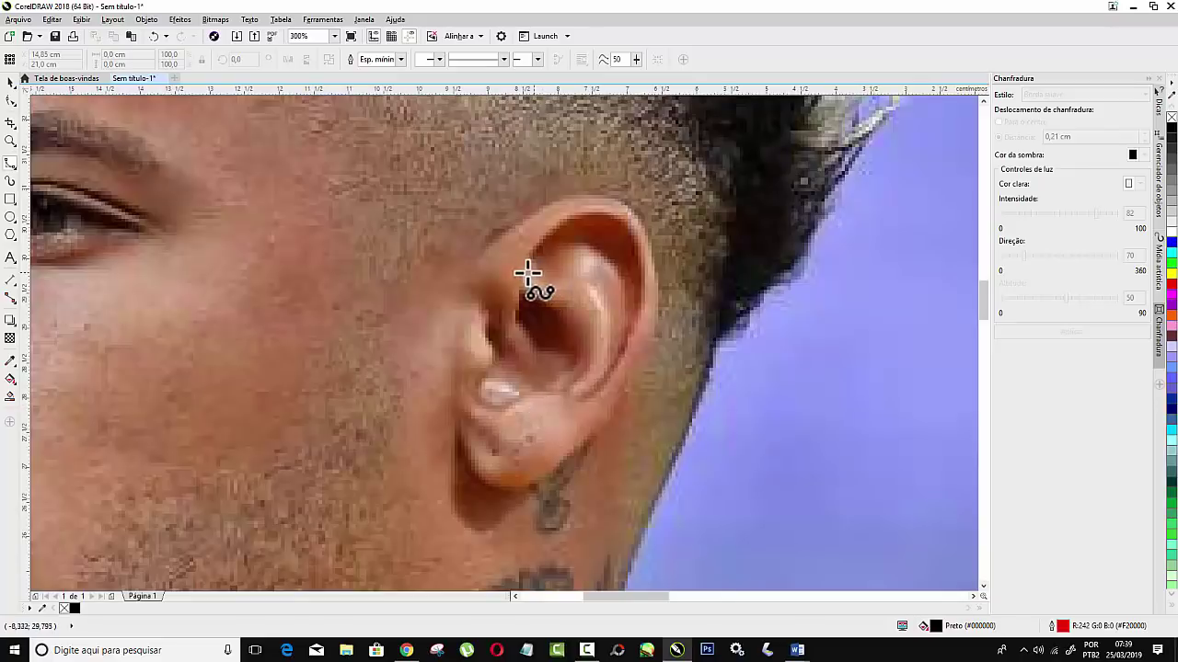
mouse_move(494, 246)
mouse_down()
mouse_move(546, 205)
mouse_move(603, 190)
mouse_move(653, 221)
mouse_move(672, 303)
mouse_move(631, 399)
mouse_move(558, 481)
mouse_move(515, 491)
mouse_move(481, 478)
mouse_move(463, 464)
mouse_move(462, 421)
mouse_up()
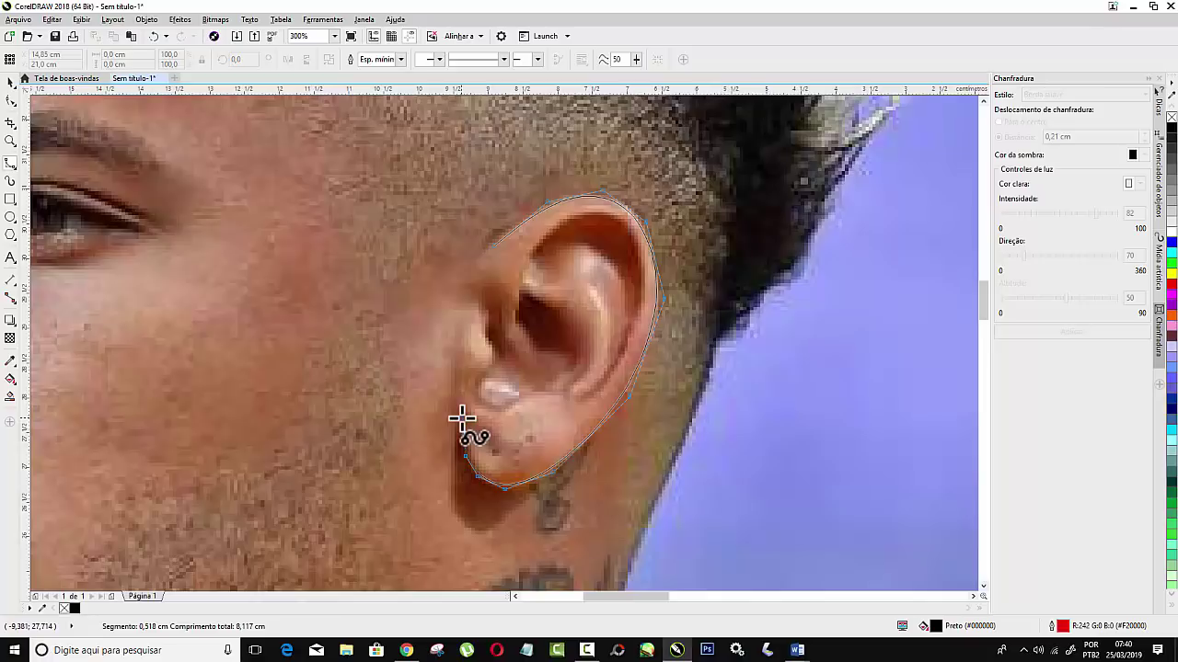
mouse_move(462, 421)
mouse_down()
mouse_move(467, 410)
mouse_move(483, 471)
mouse_move(499, 484)
mouse_move(538, 478)
mouse_move(583, 447)
mouse_move(642, 361)
mouse_move(654, 295)
mouse_move(642, 248)
mouse_move(606, 199)
mouse_move(586, 194)
mouse_move(542, 214)
mouse_move(484, 260)
mouse_move(489, 245)
mouse_up()
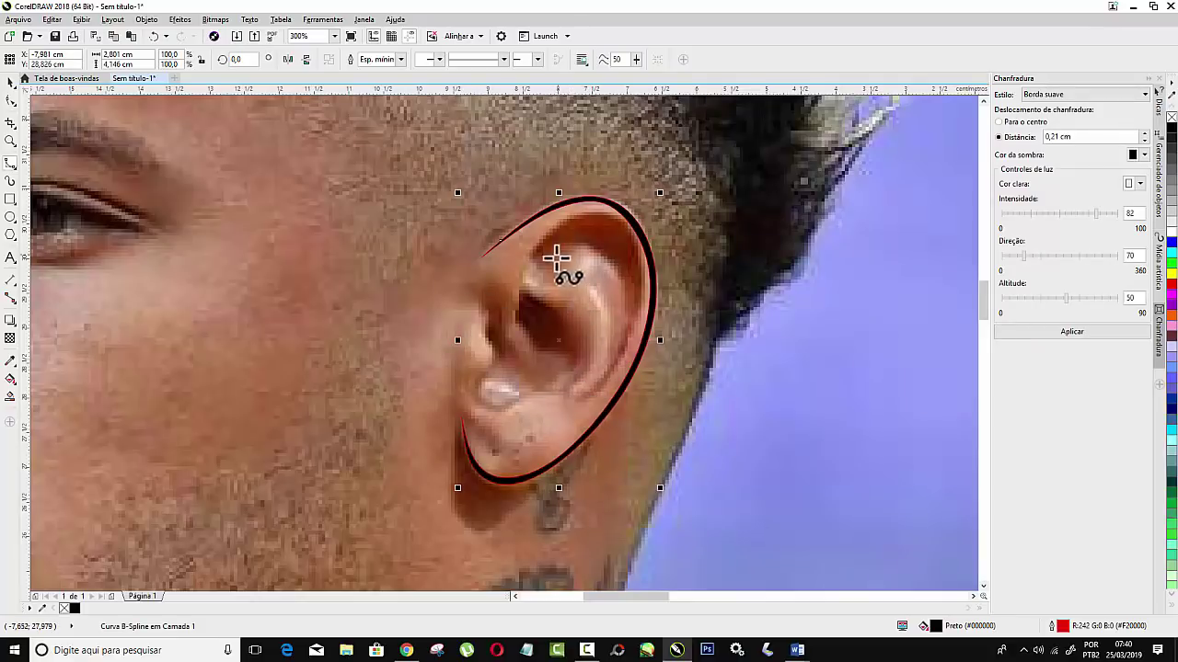
Trace the ear's inner rim fold and back with the B-Spline tool as a thin closed shape about 1.85 × 2.37 cm.
click(593, 393)
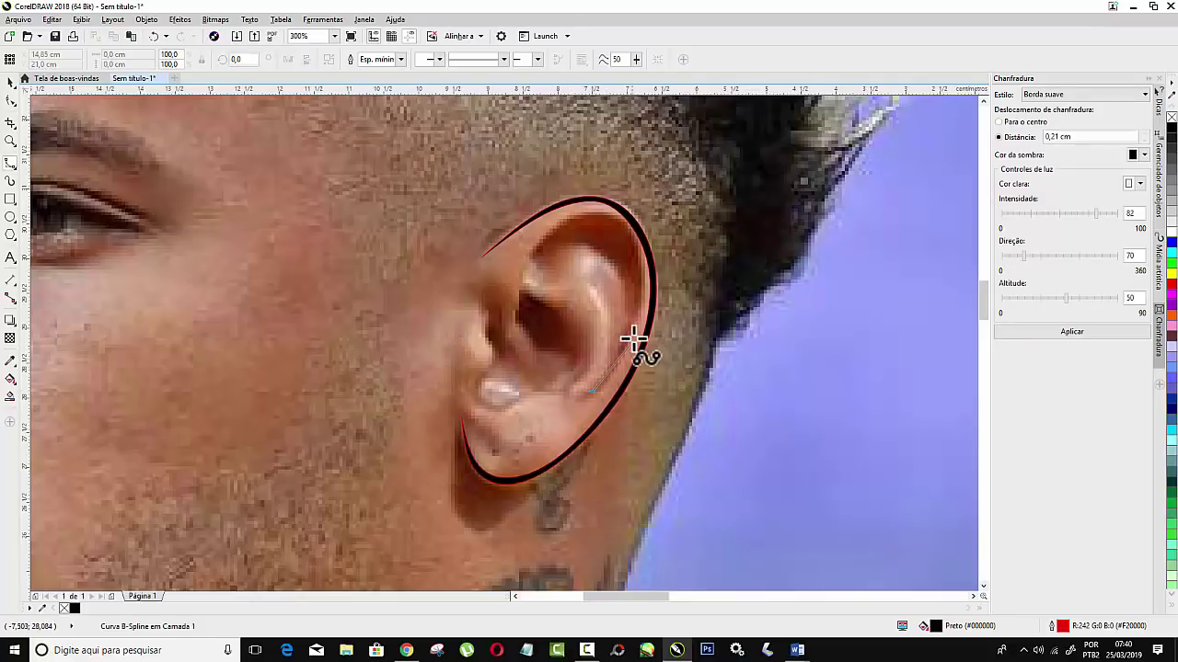
click(648, 273)
click(634, 230)
click(587, 214)
click(547, 230)
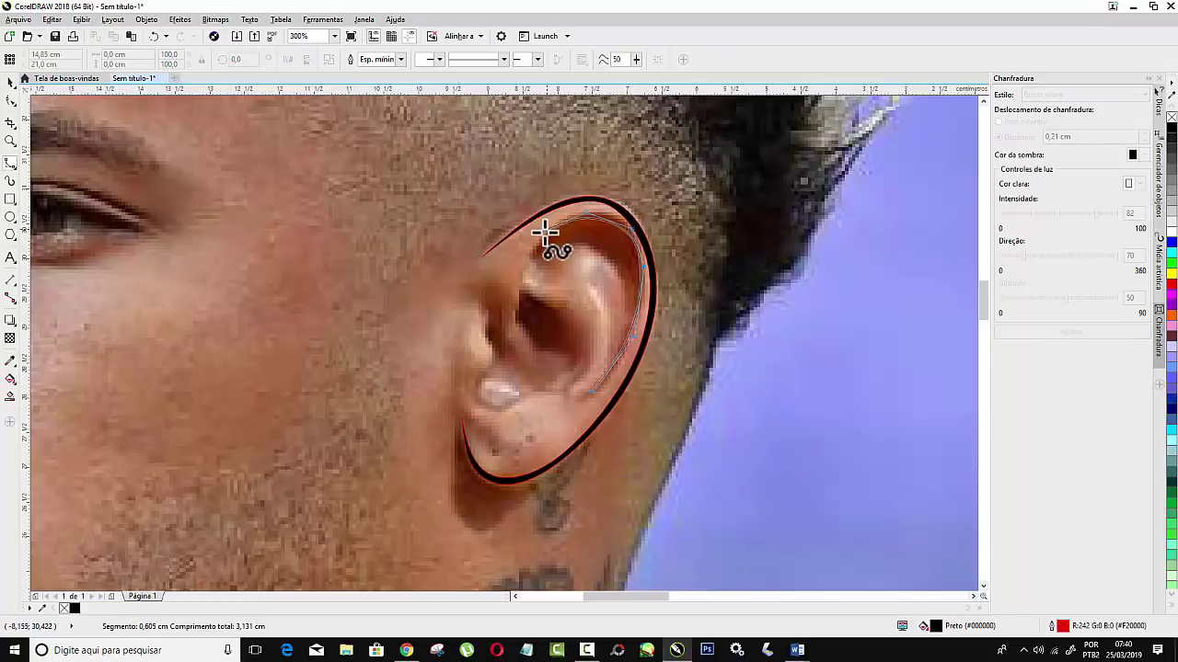
click(518, 275)
click(518, 322)
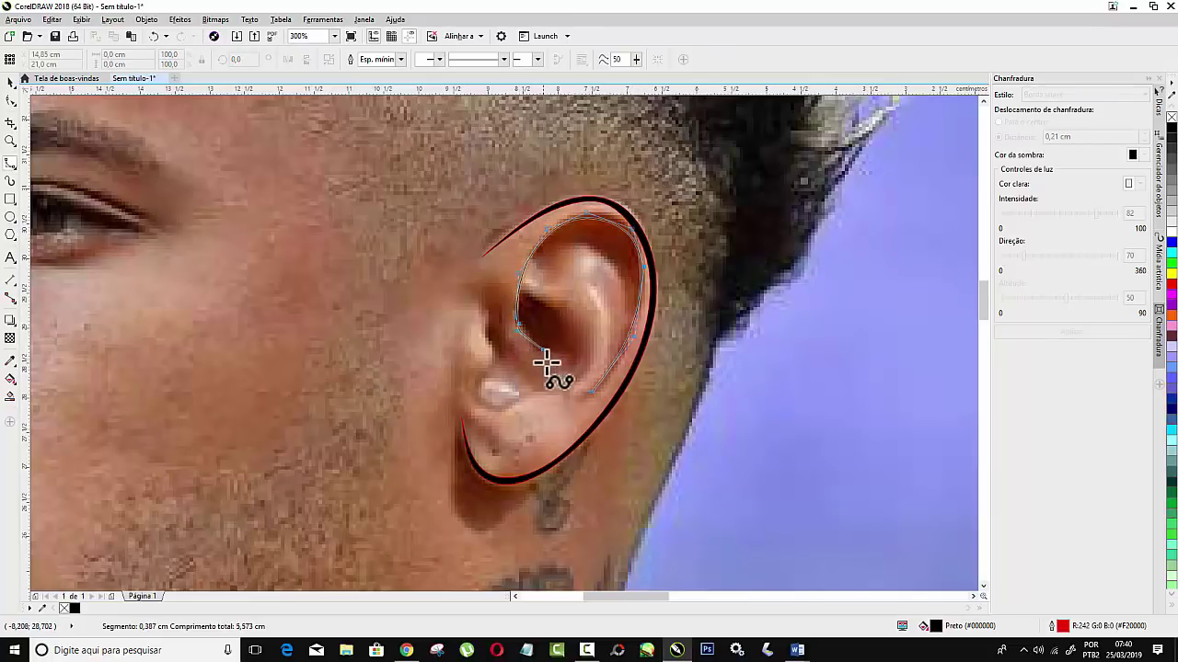
click(542, 350)
click(542, 382)
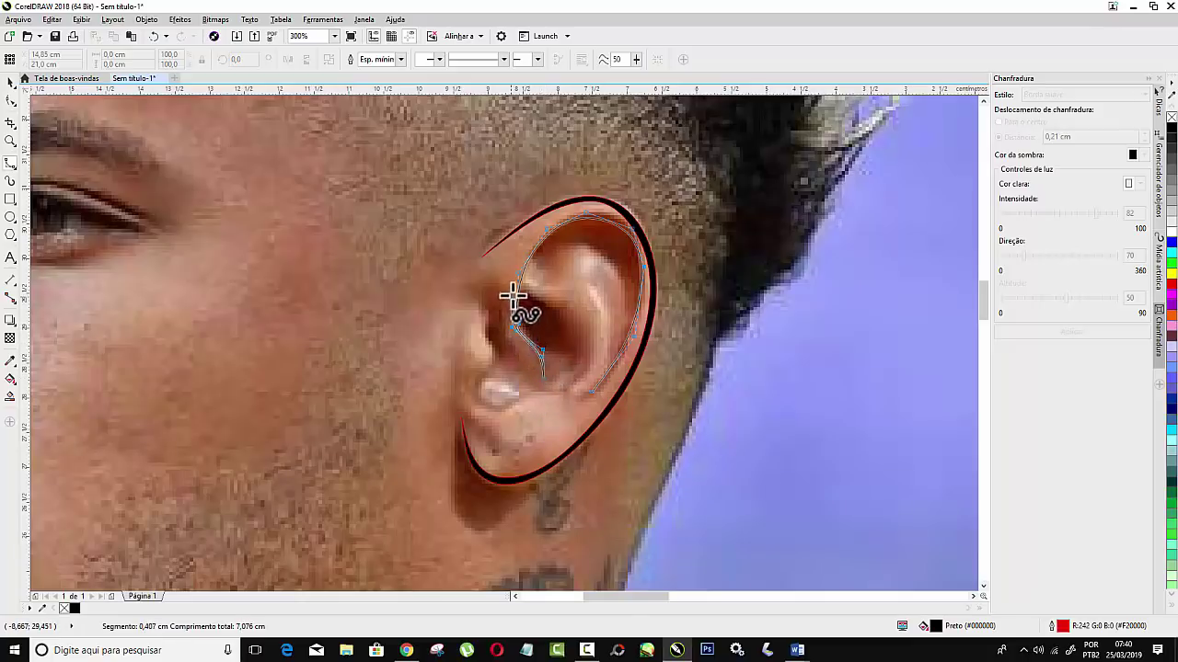
click(524, 254)
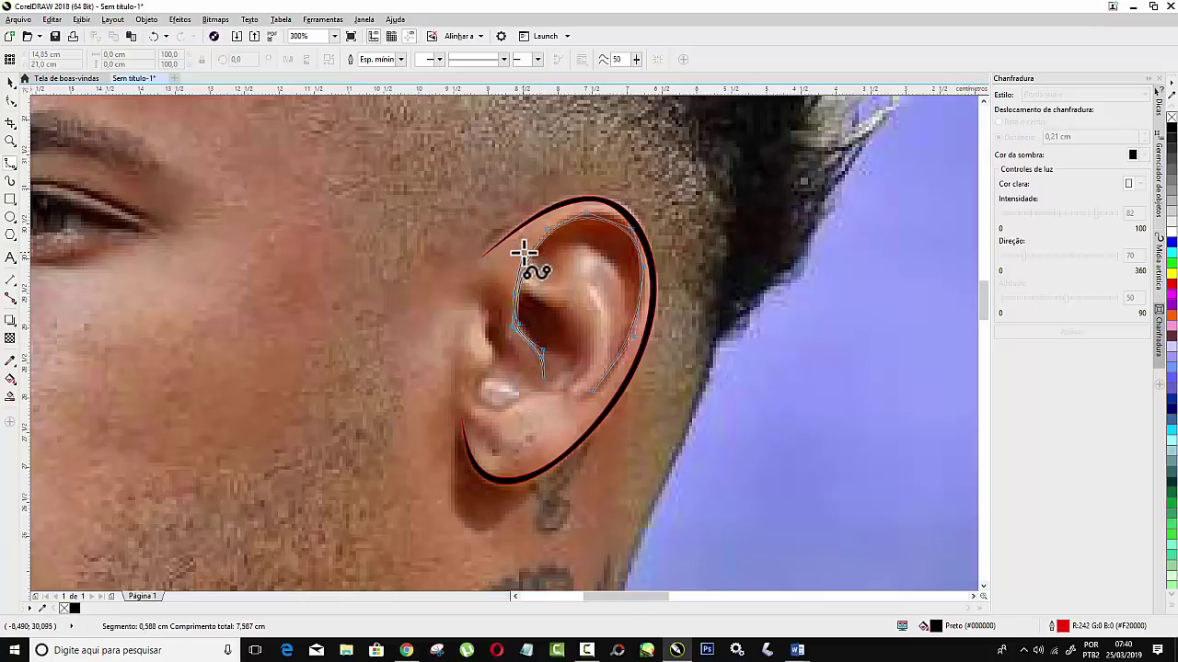
click(590, 211)
click(628, 223)
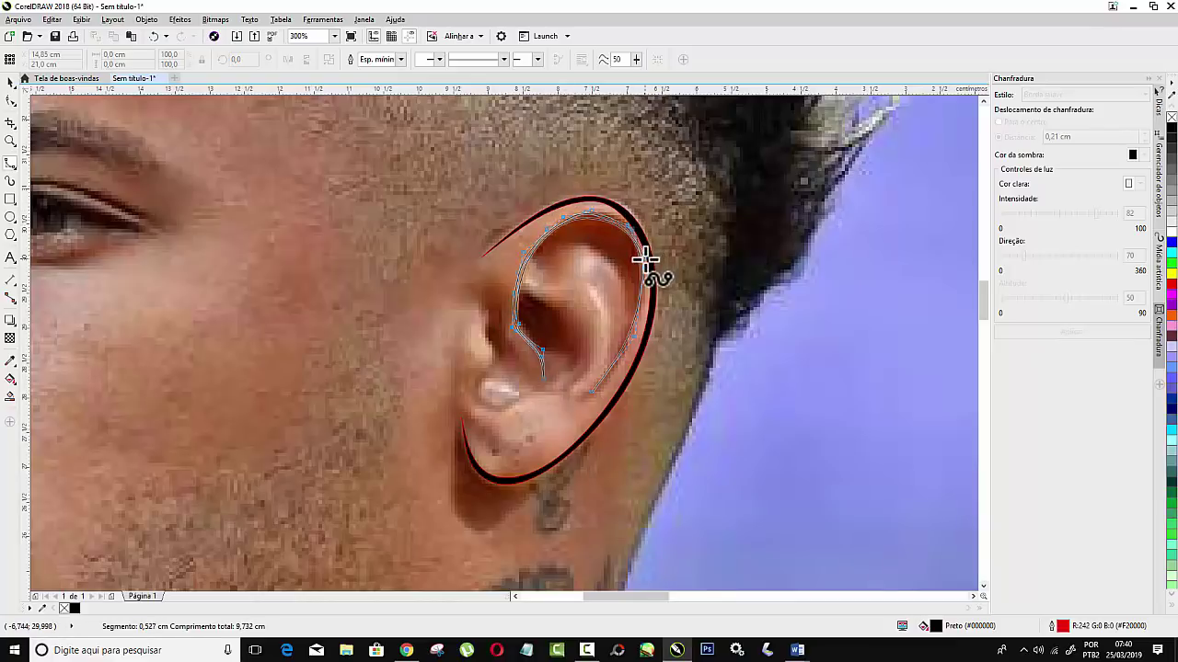
click(644, 334)
double_click(590, 396)
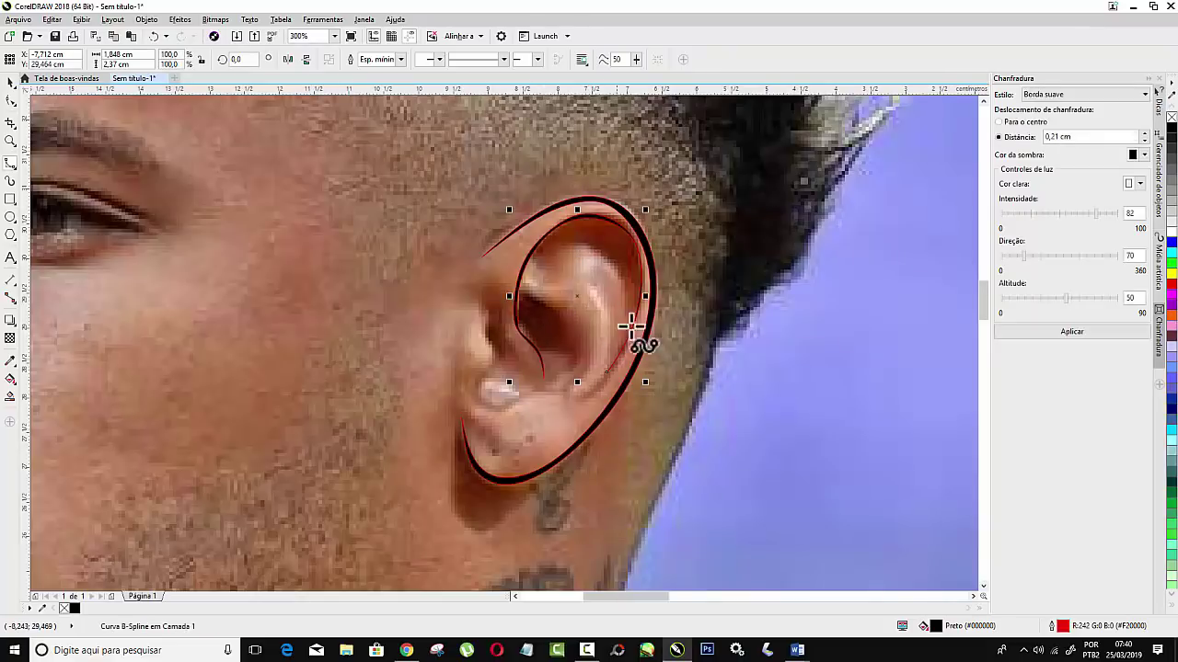
Trace the front notch and lower hollow around the ear canal and back as a thin closed B-Spline shape about 1.7 × 1.6 cm.
click(479, 308)
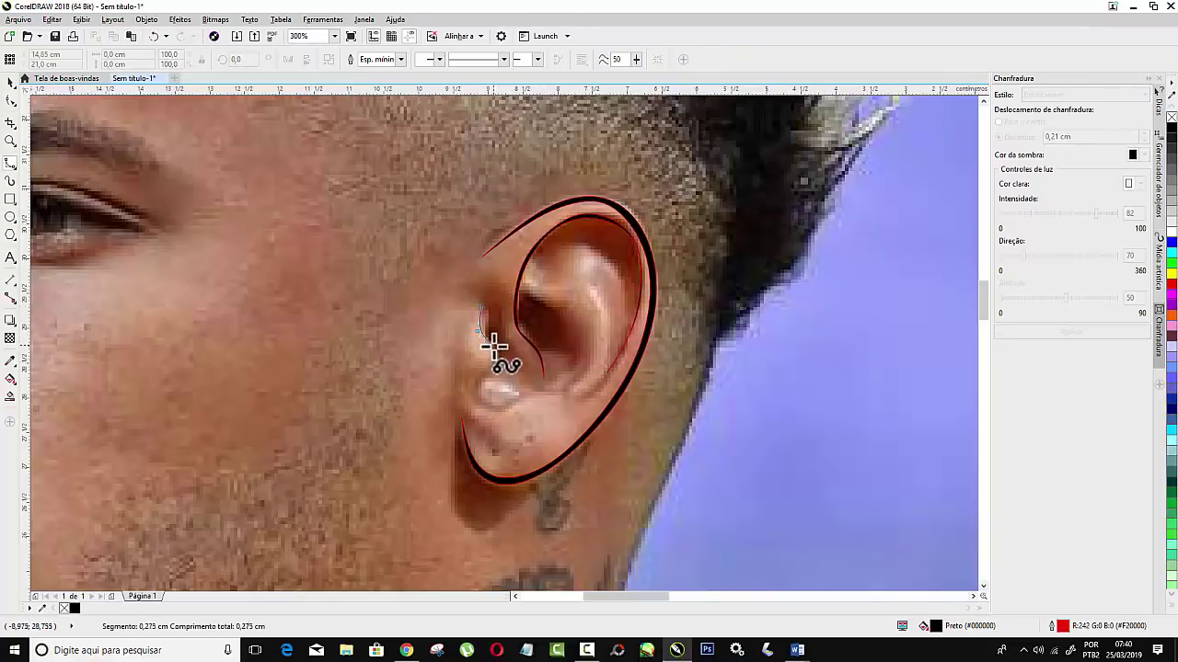
click(494, 346)
click(475, 390)
click(497, 403)
click(563, 390)
click(579, 372)
click(590, 326)
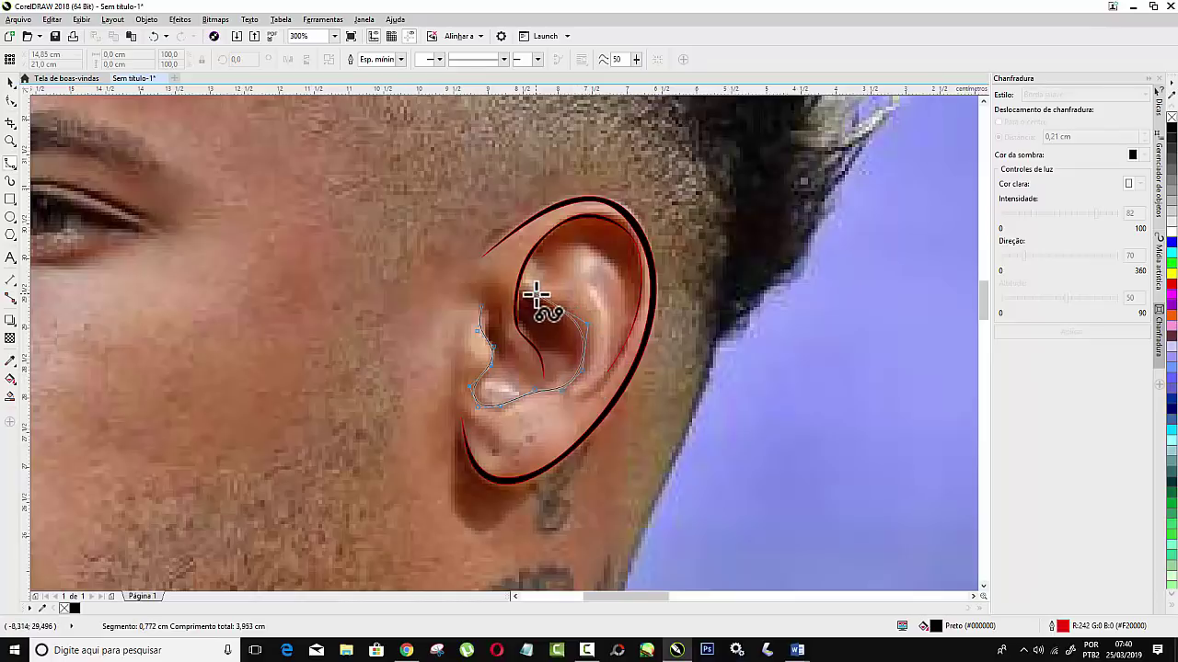
click(535, 294)
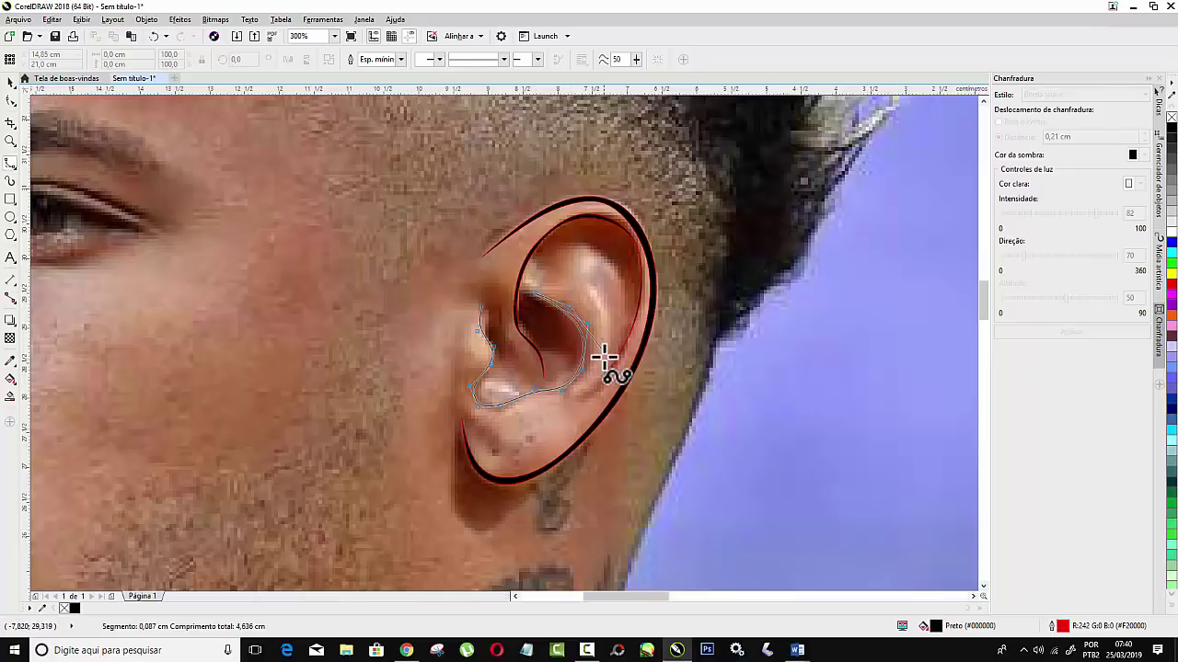
click(590, 342)
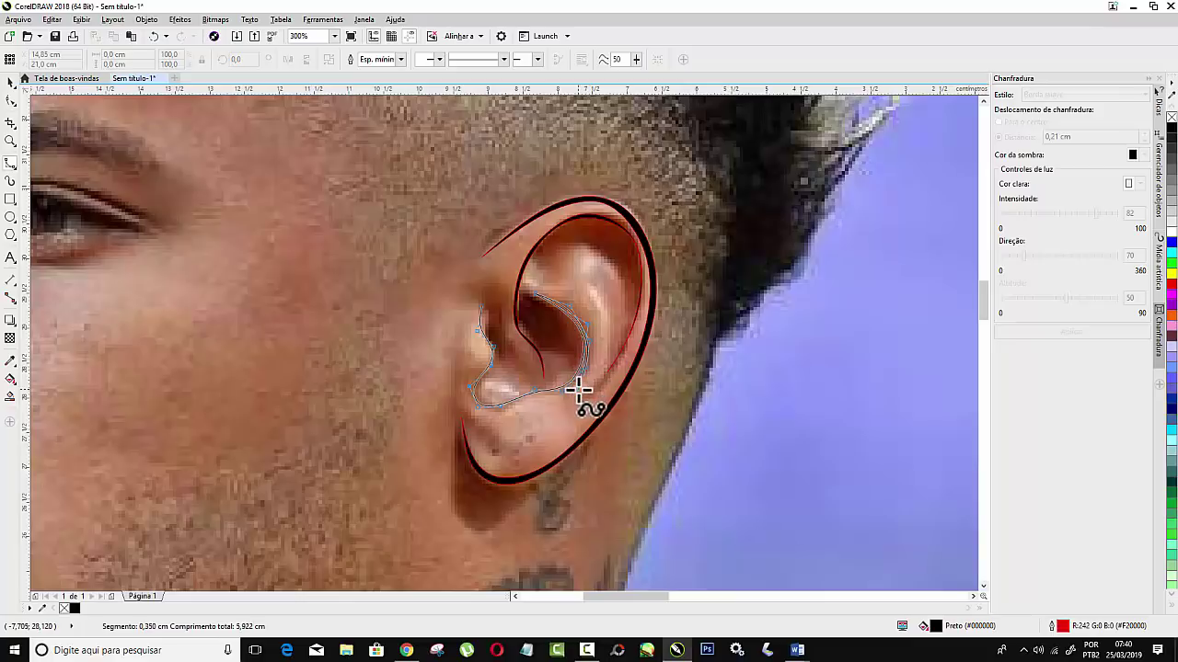
click(518, 406)
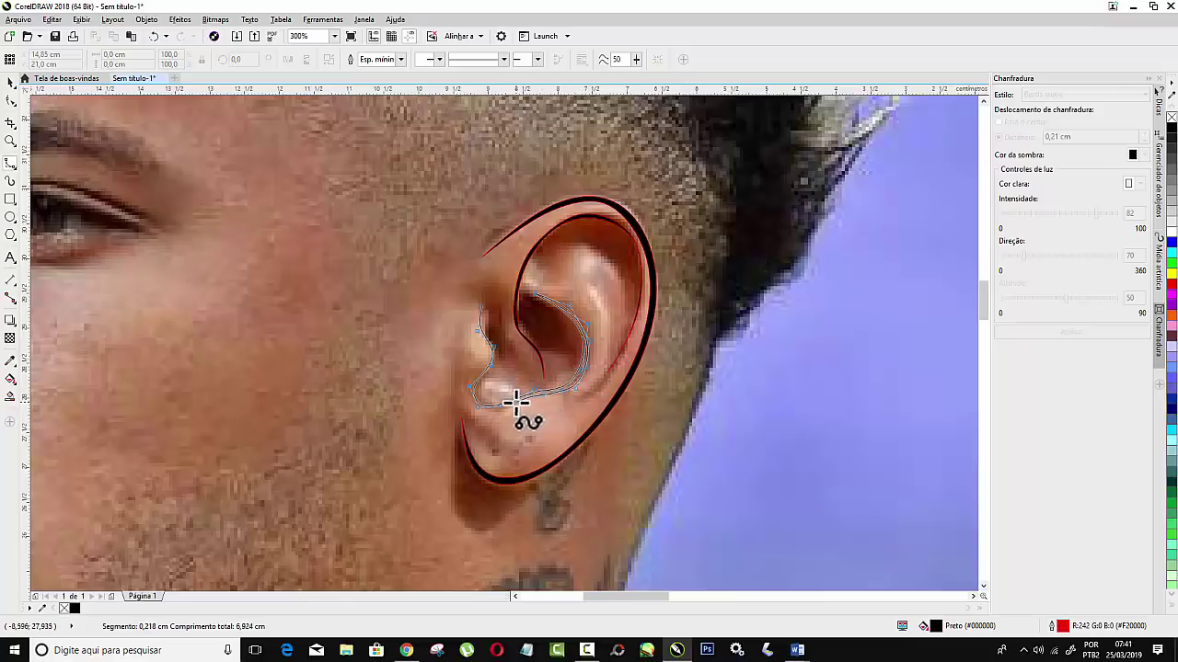
click(466, 389)
click(492, 361)
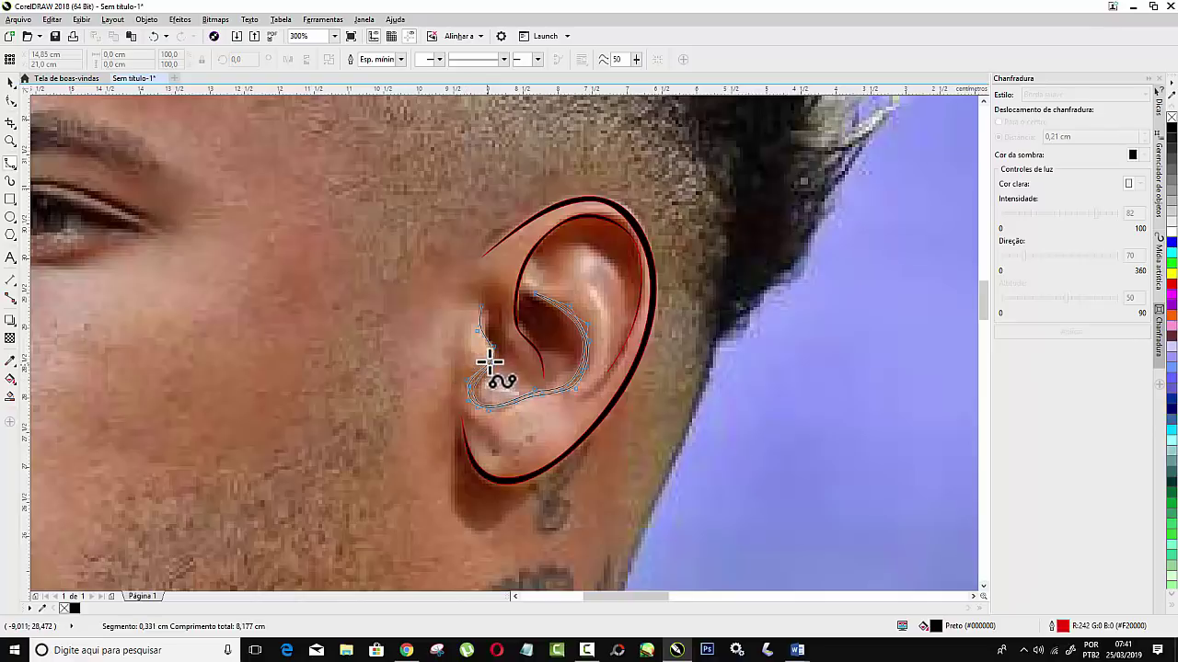
click(488, 293)
double_click(484, 310)
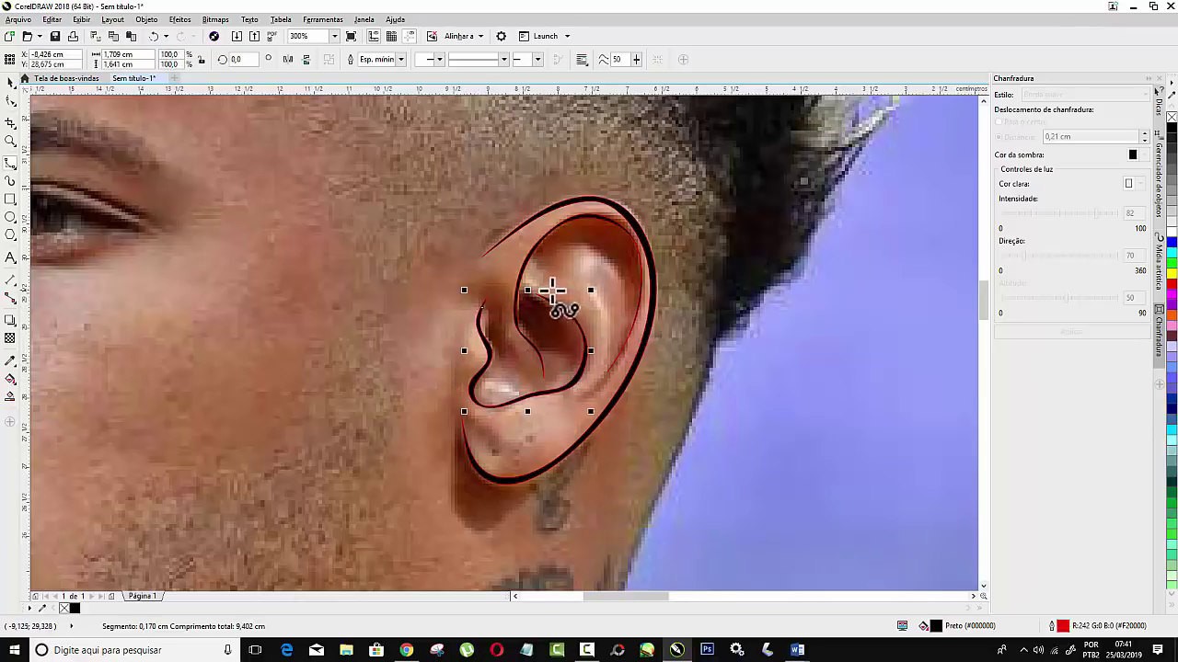
scroll(552, 289, down, 2)
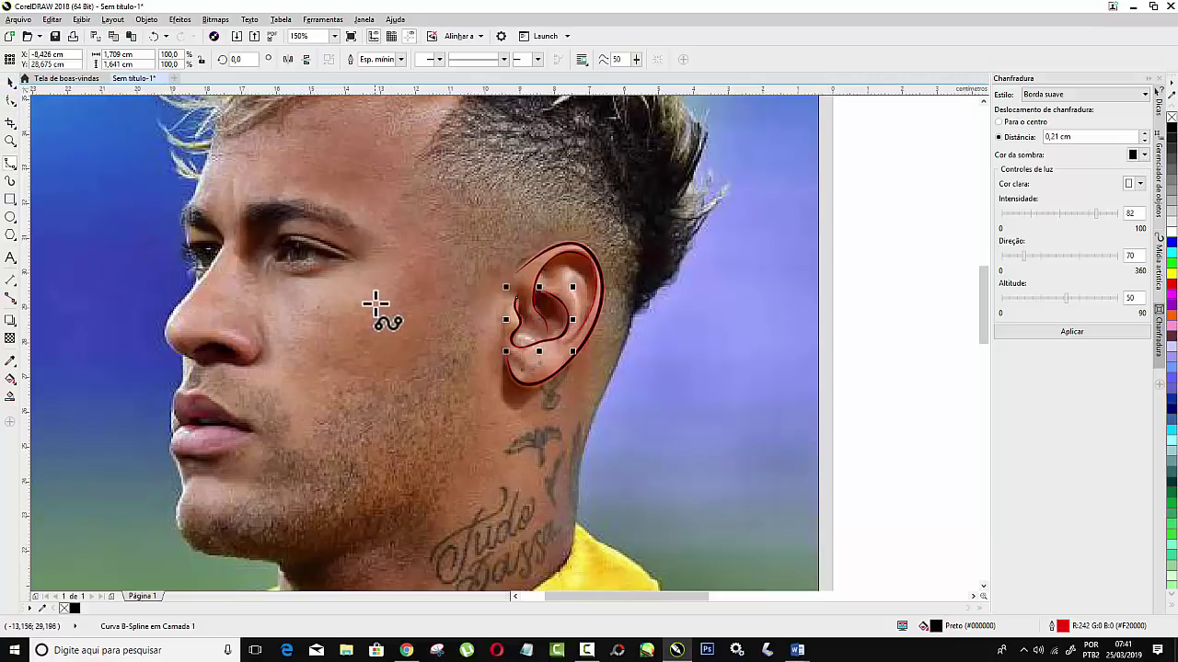
scroll(376, 303, down, 2)
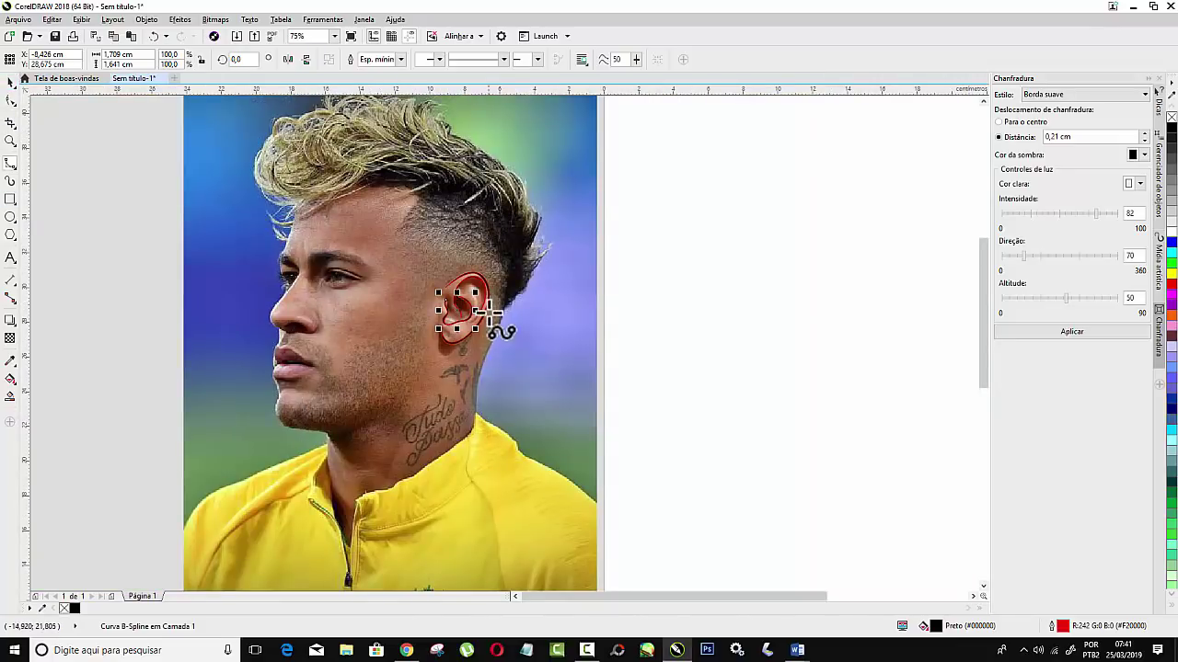
Shift the unlocked portrait photo slightly beneath the ear tracing and undo the move.
click(11, 83)
mouse_move(357, 224)
mouse_down()
mouse_move(447, 324)
mouse_move(443, 341)
mouse_move(328, 226)
mouse_move(360, 214)
mouse_up()
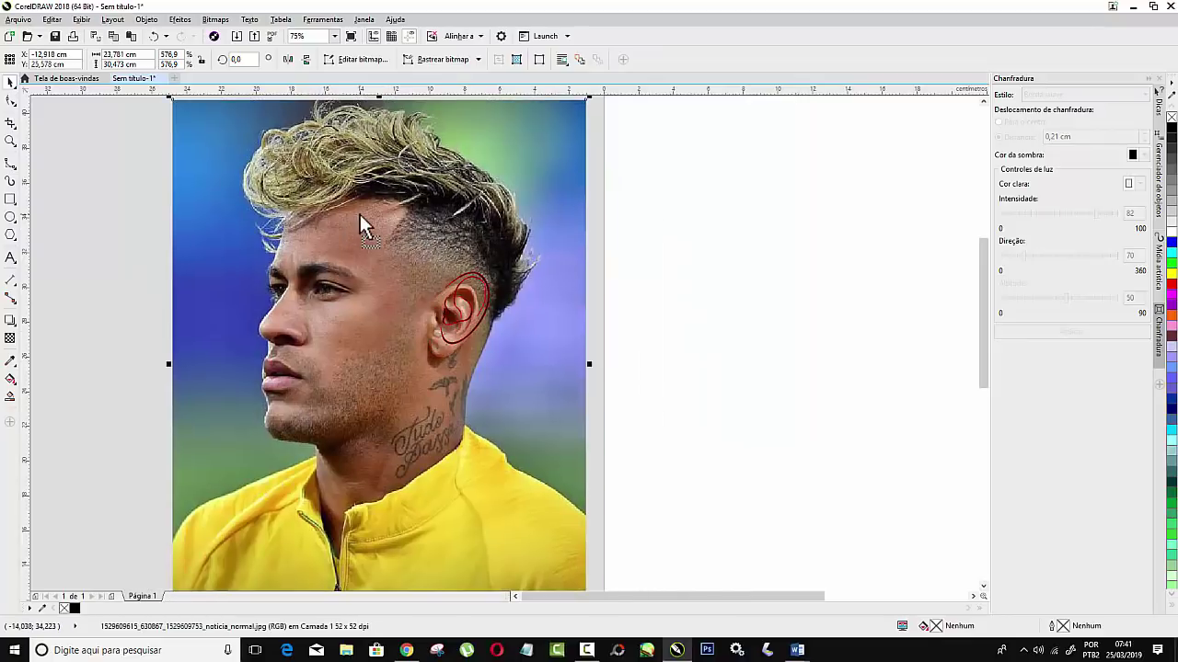
key(ctrl+z)
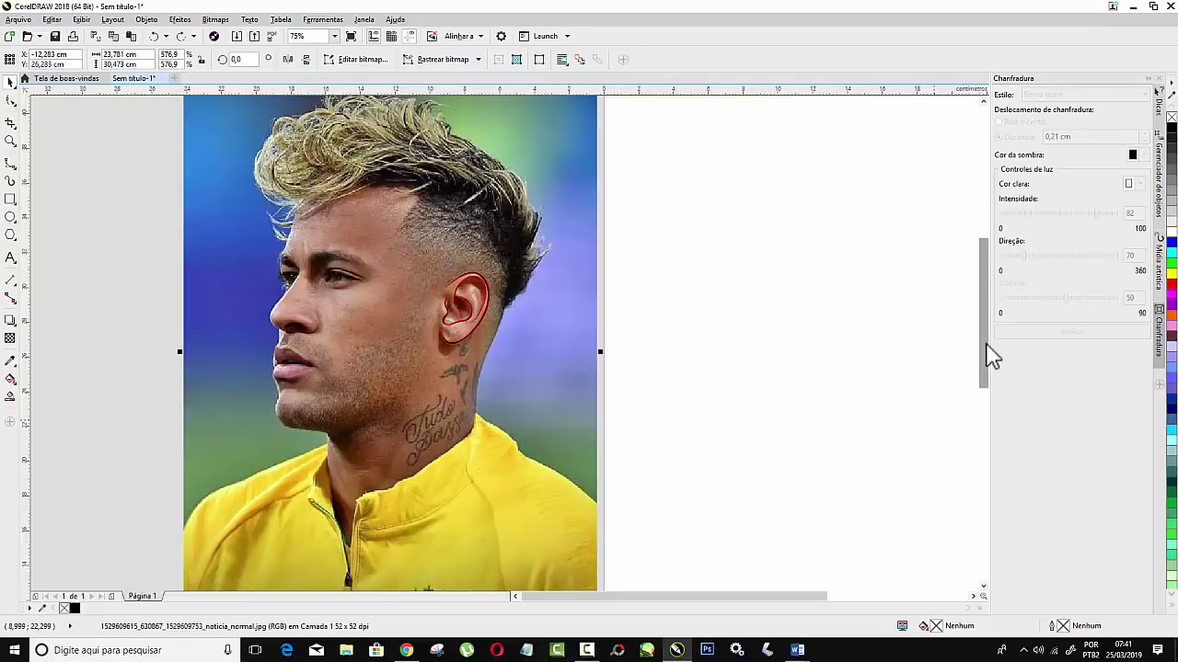
Lock the portrait photo in place so it cannot be moved while tracing.
drag(988, 355, 988, 347)
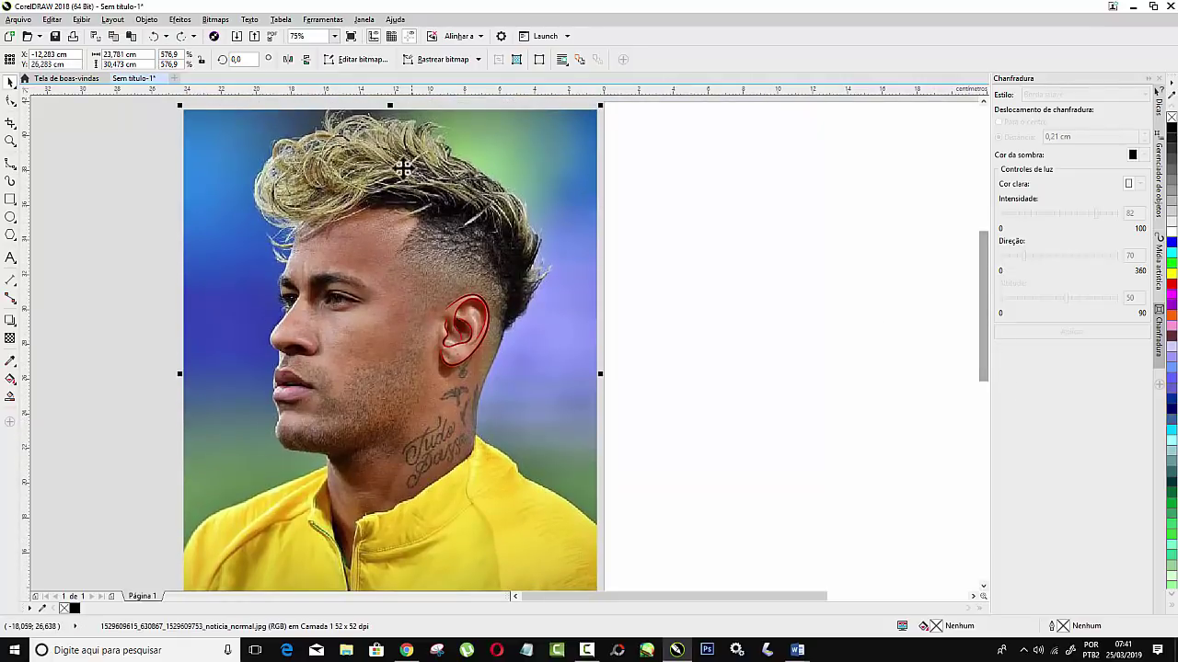
click(152, 204)
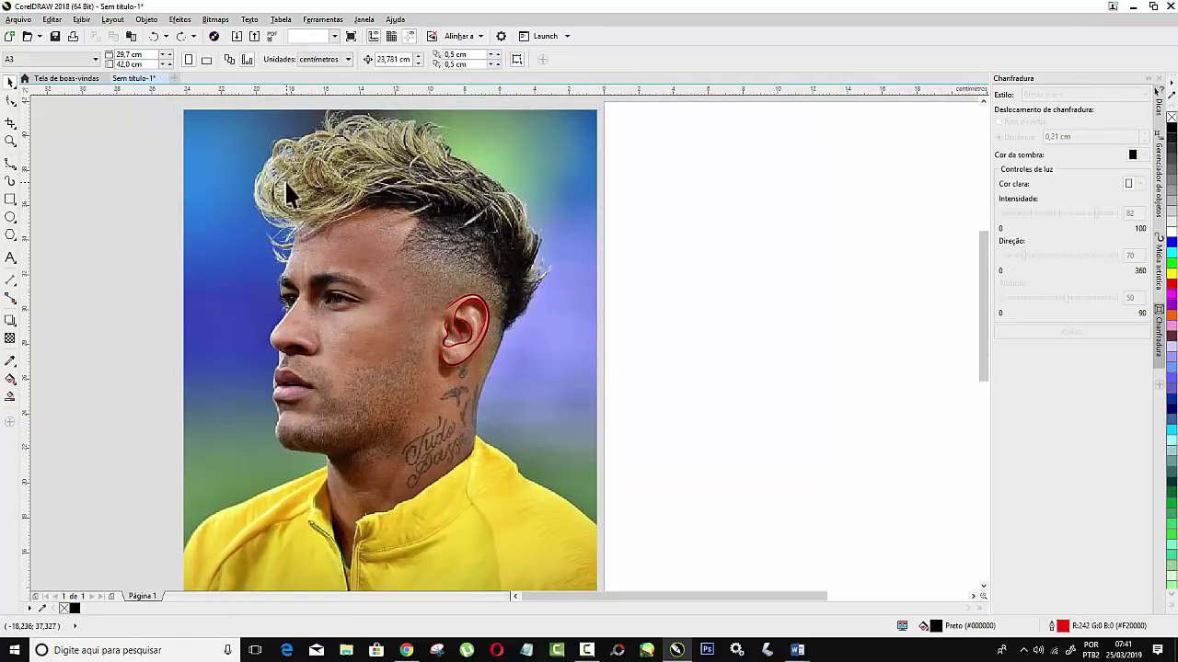
click(289, 191)
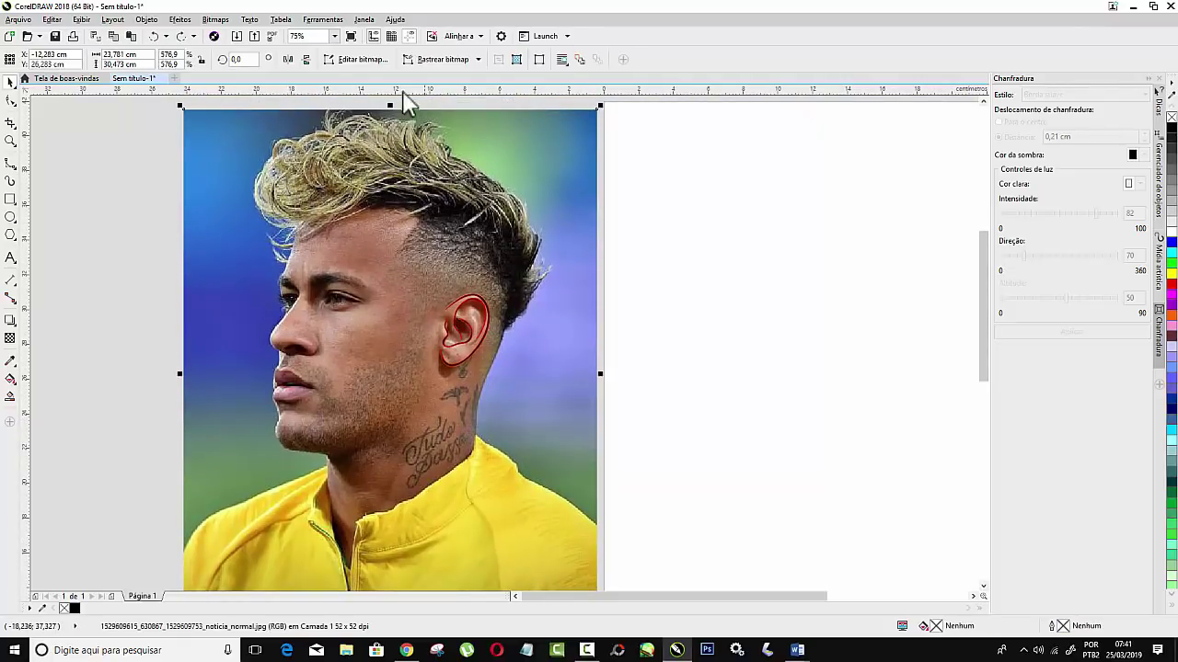
right_click(305, 153)
click(364, 364)
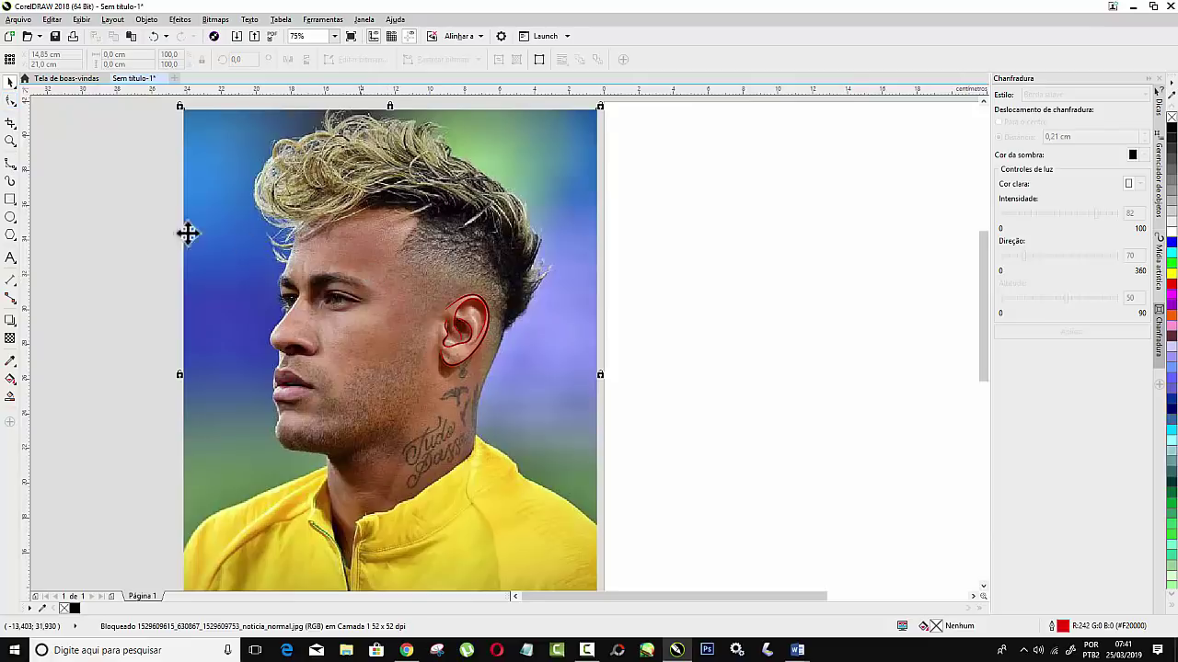
Select the three traced ear shapes, move them 23.781 cm horizontally onto the blank page and remove their outline.
drag(411, 257, 565, 428)
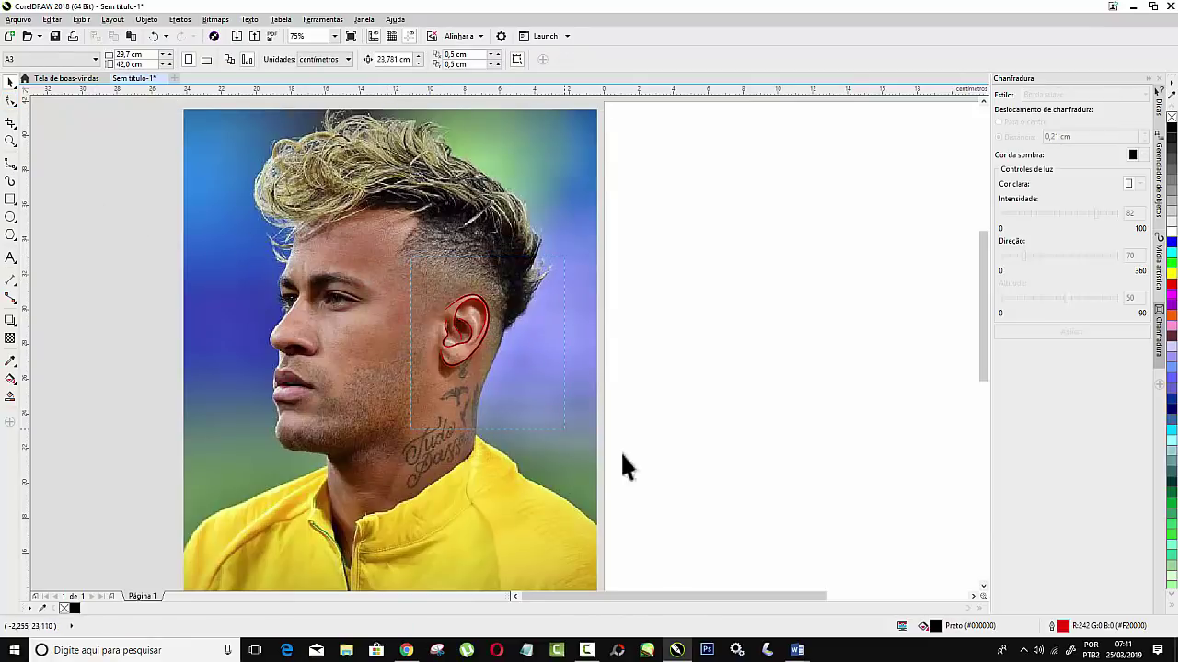
drag(622, 468, 699, 488)
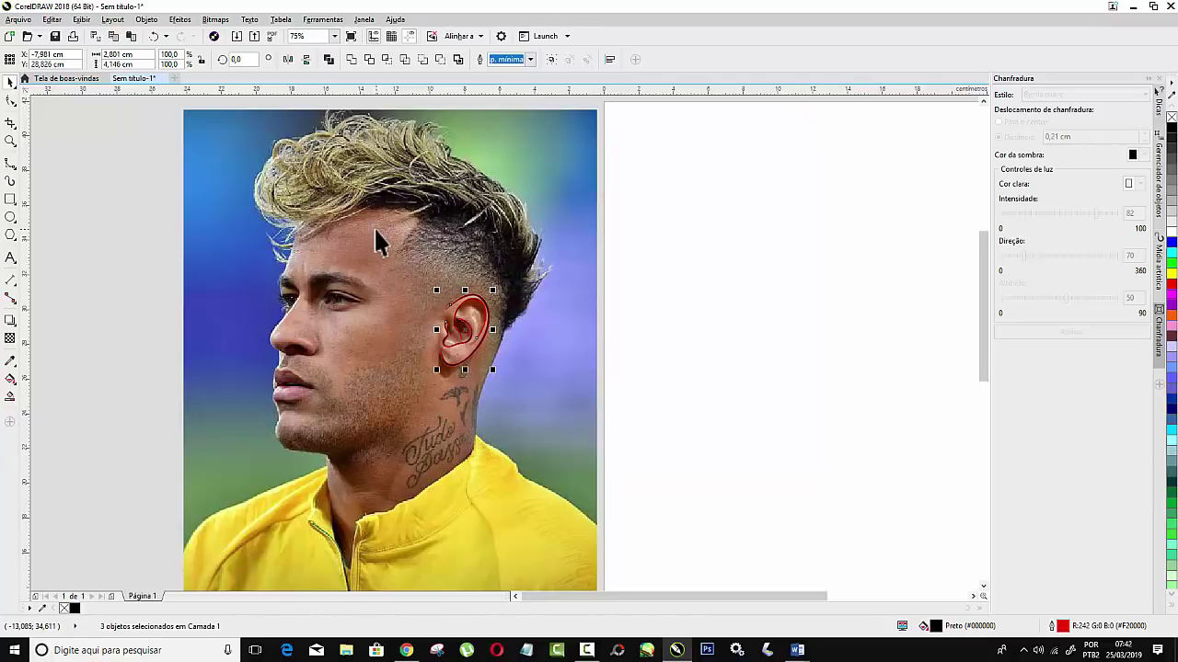
key(ctrl+z)
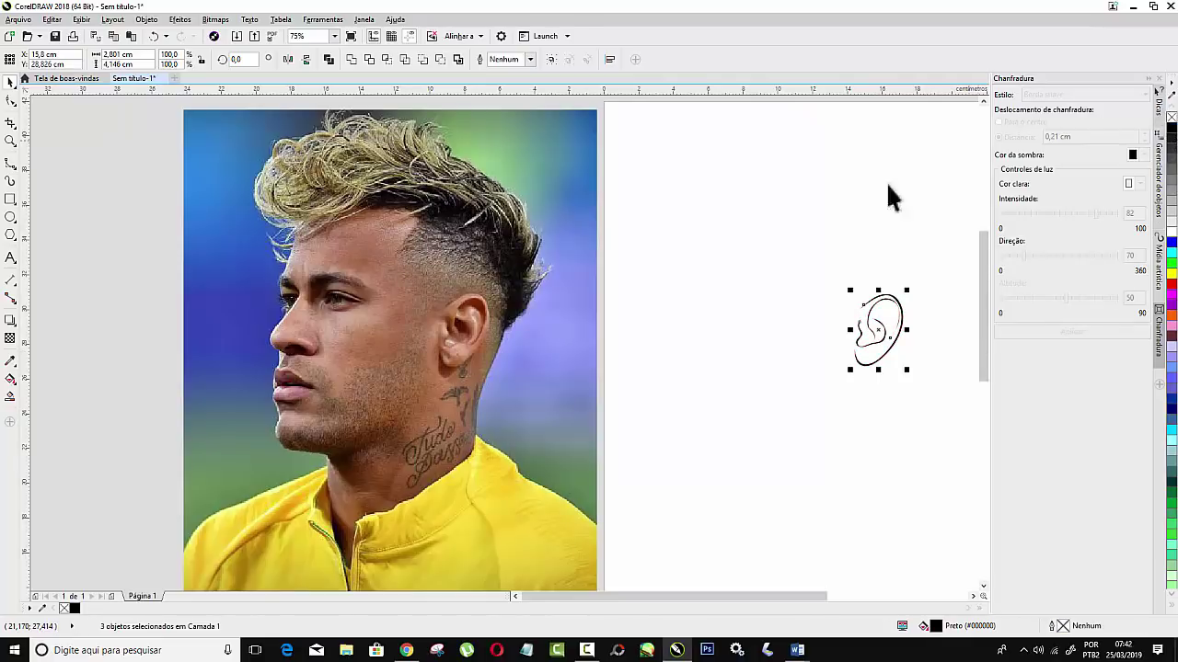
Examine the black ear line art on the page up close and at a distance beside the photo.
click(868, 285)
scroll(894, 328, up, 2)
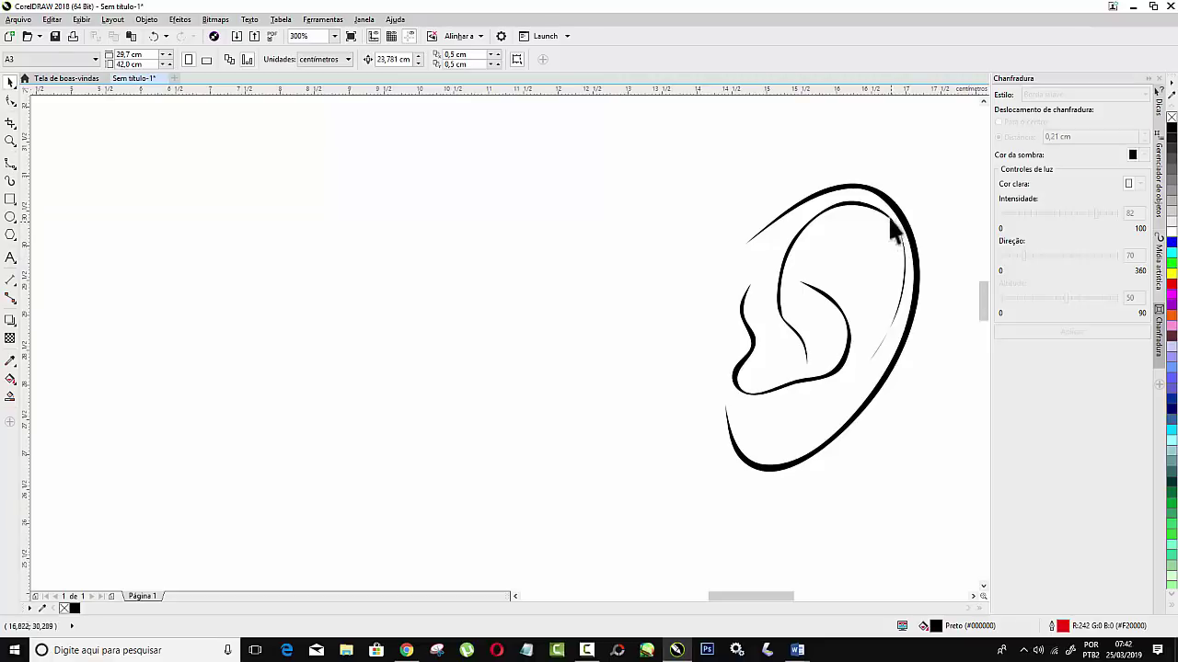
scroll(808, 309, down, 2)
scroll(807, 298, down, 2)
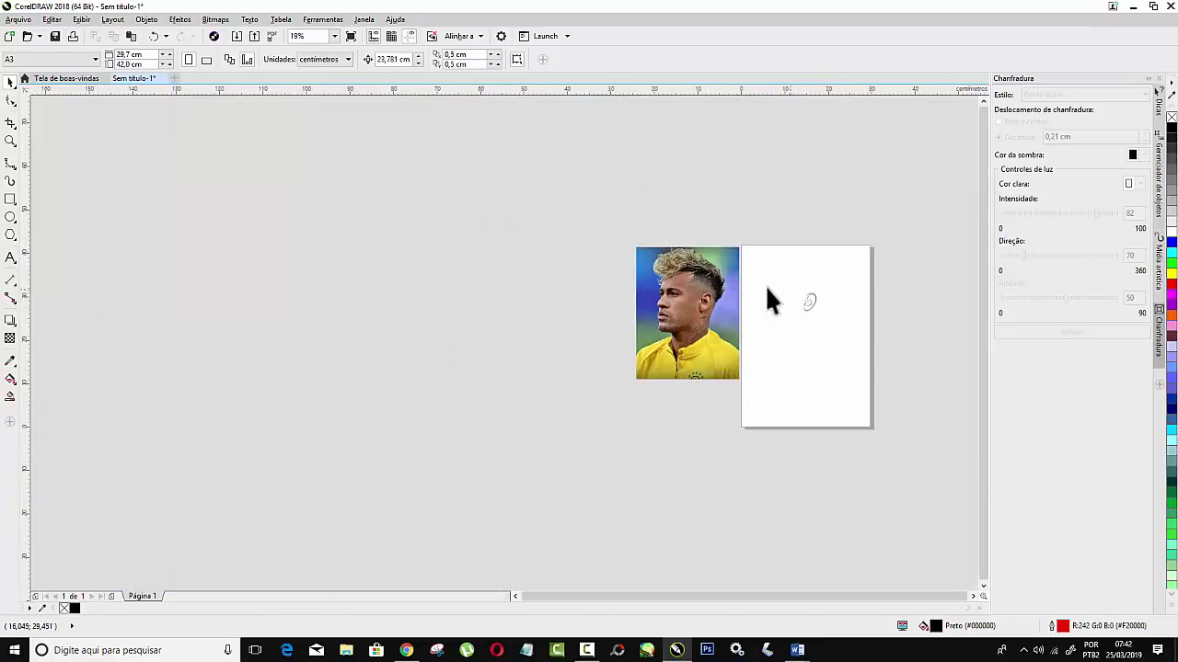
scroll(768, 297, up, 1)
scroll(801, 307, up, 1)
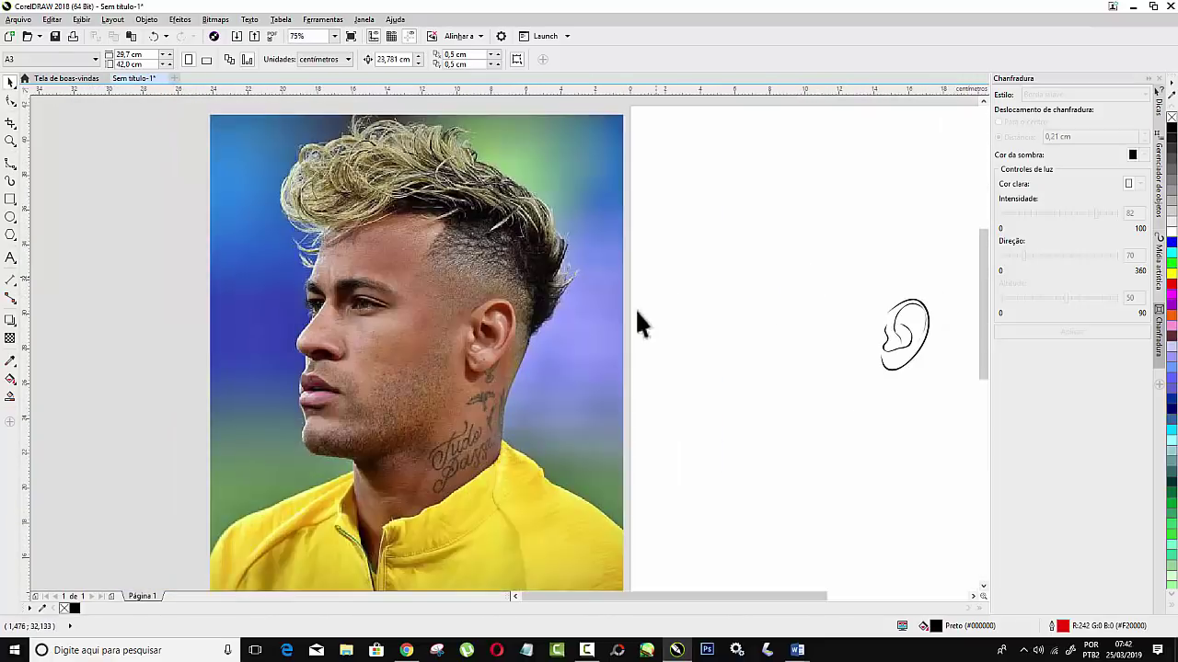
scroll(755, 402, down, 1)
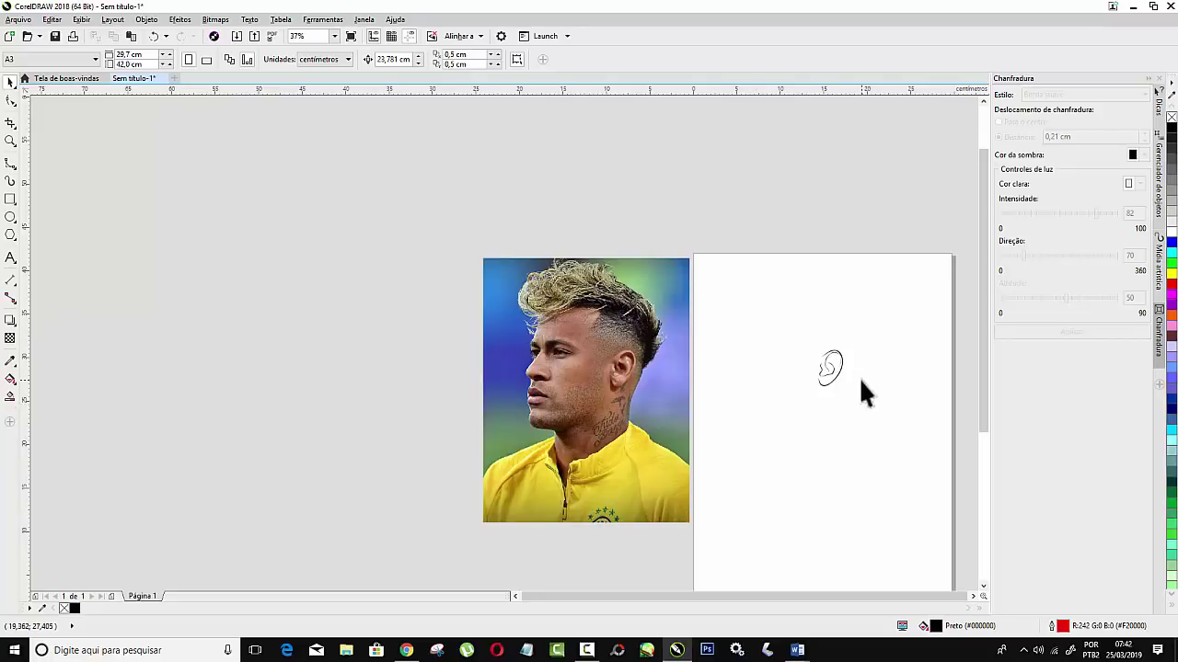
scroll(855, 383, up, 1)
scroll(855, 386, down, 1)
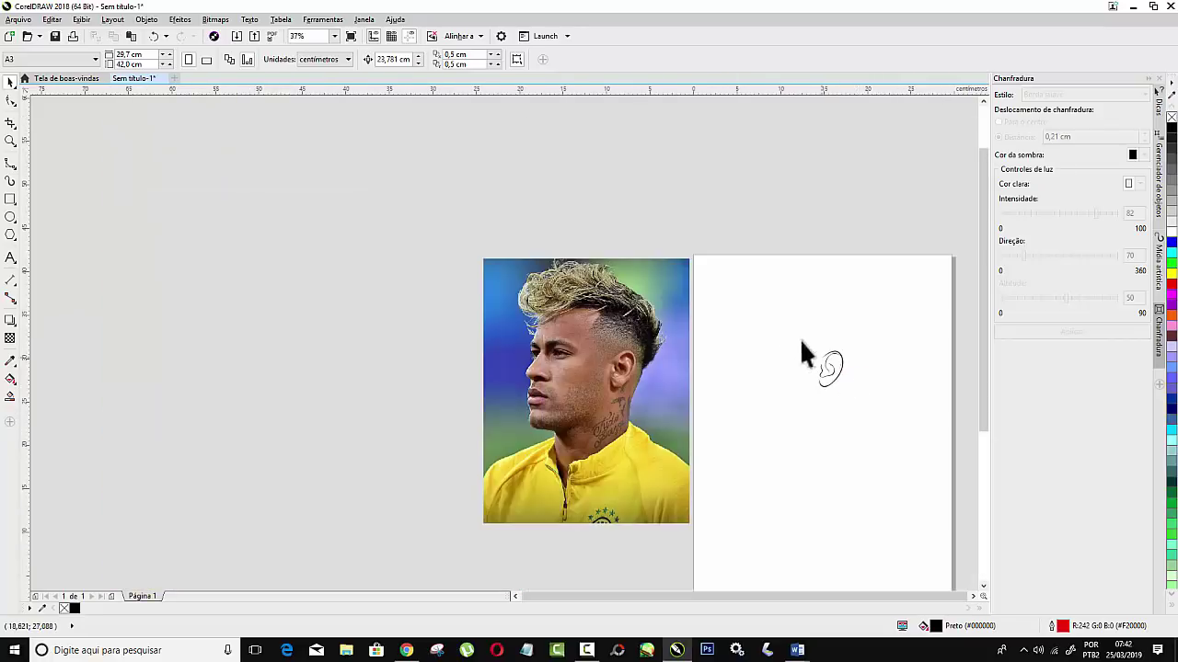
scroll(787, 322, up, 1)
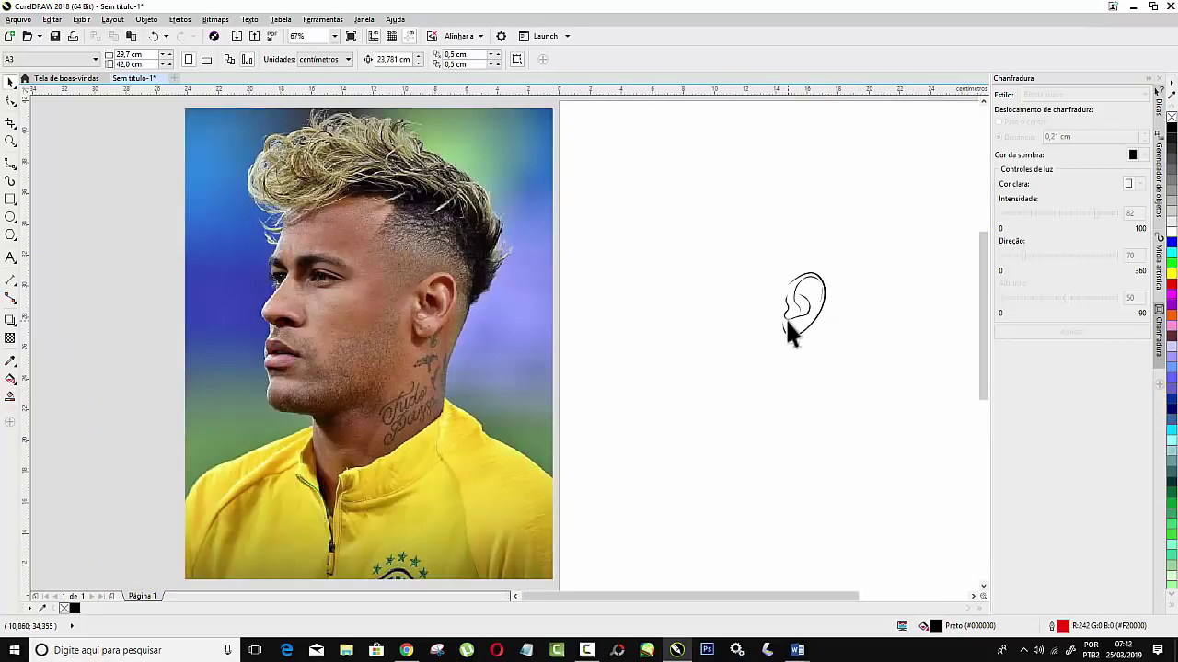